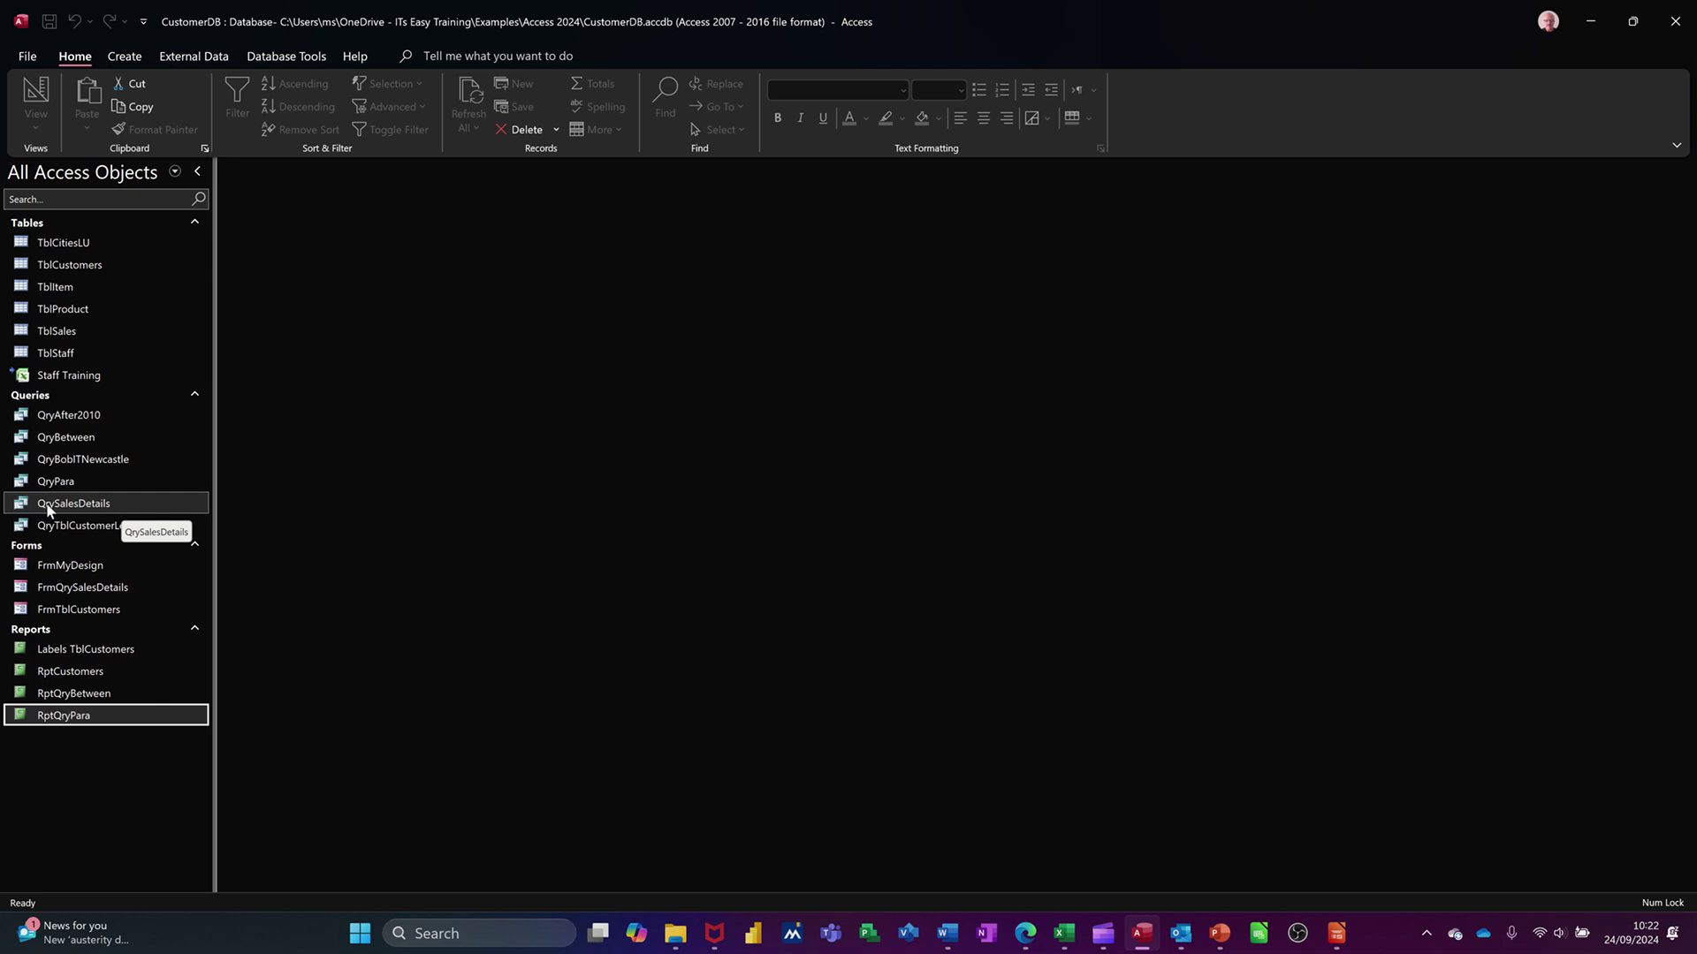
Open the QrySalesDetails query, review the relationships between the database tables, and close the relationships view
double_click(100, 510)
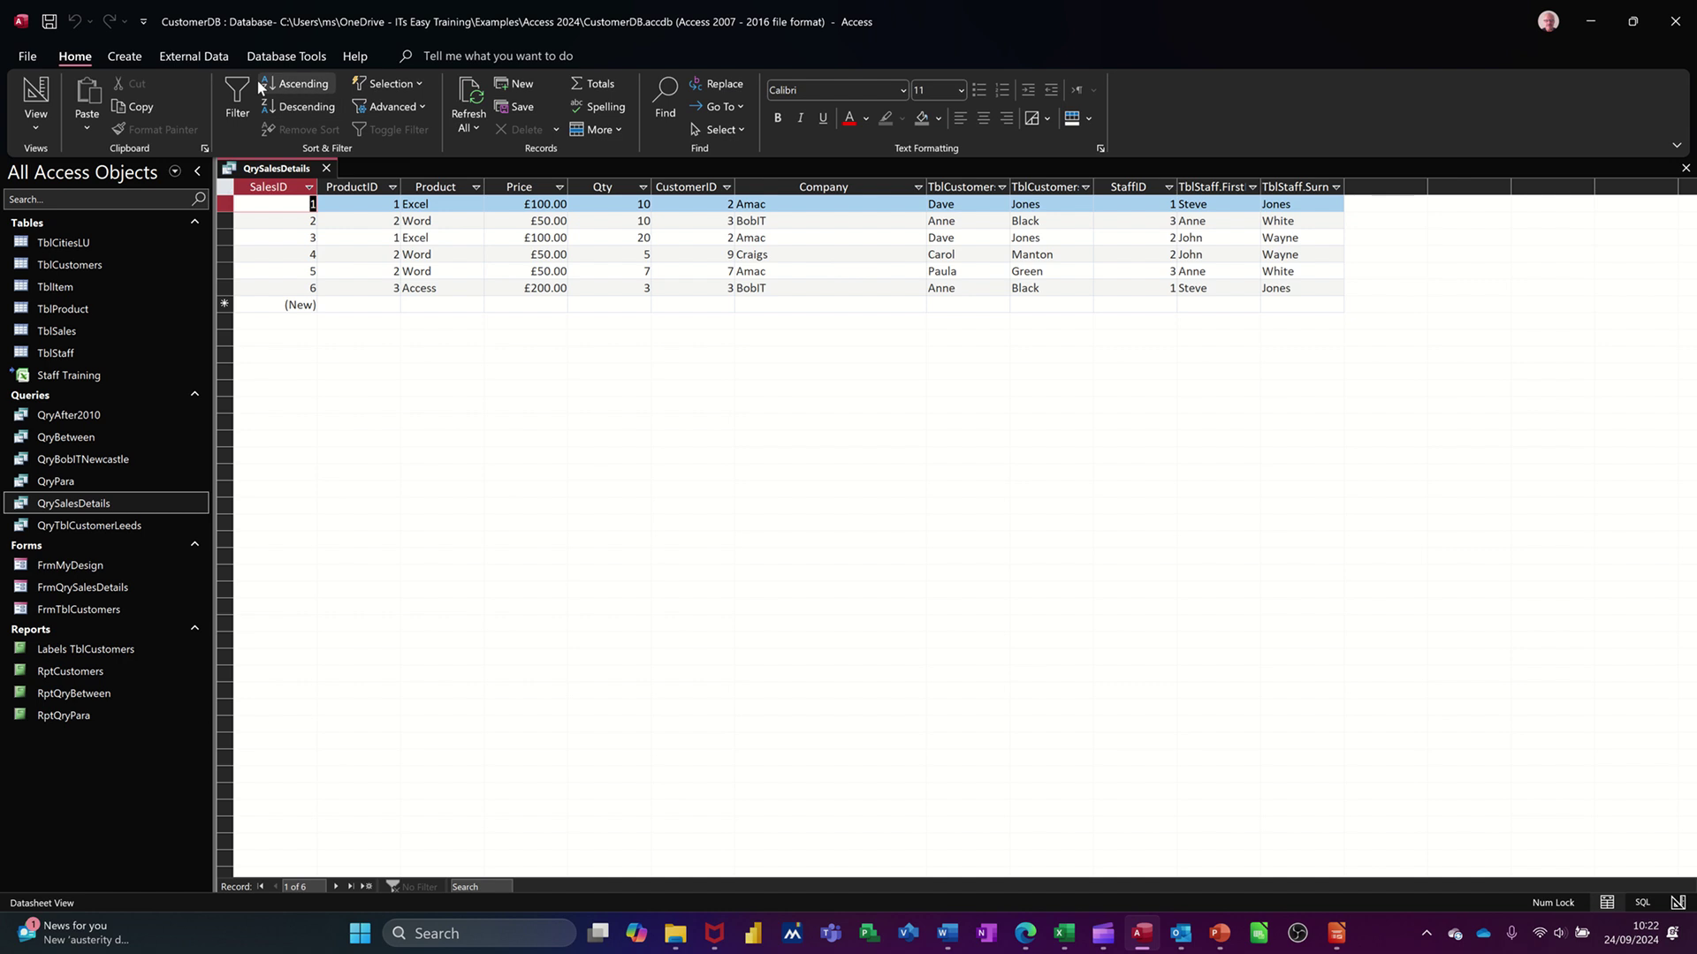
click(262, 60)
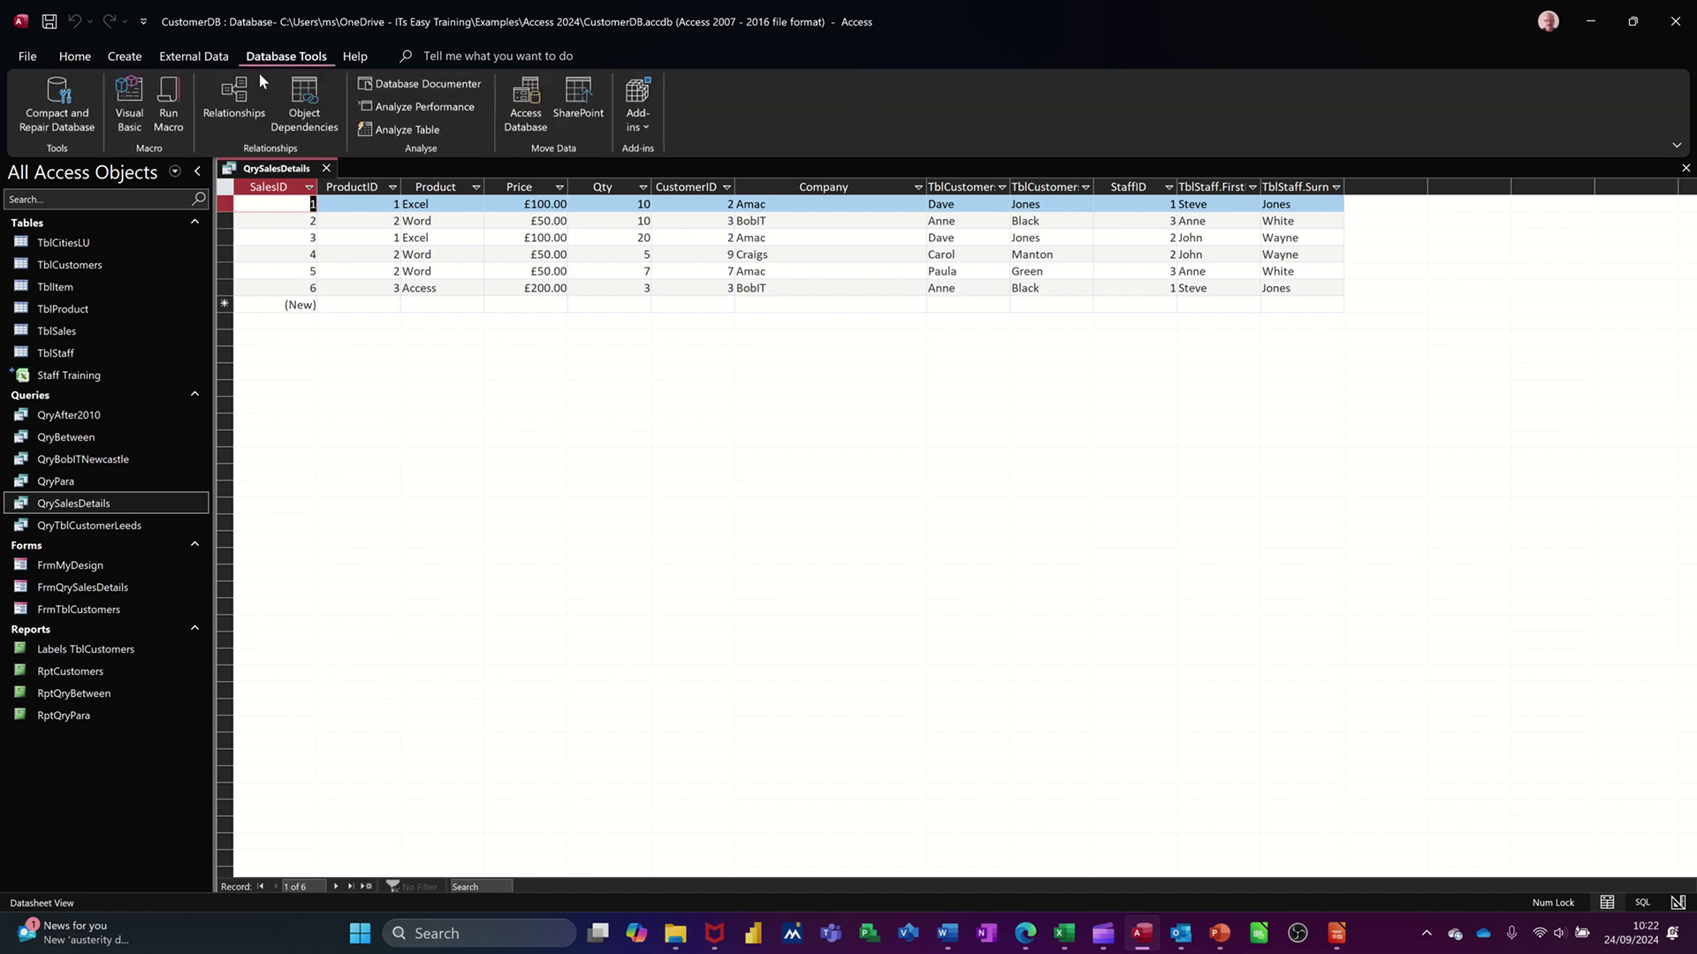
click(235, 99)
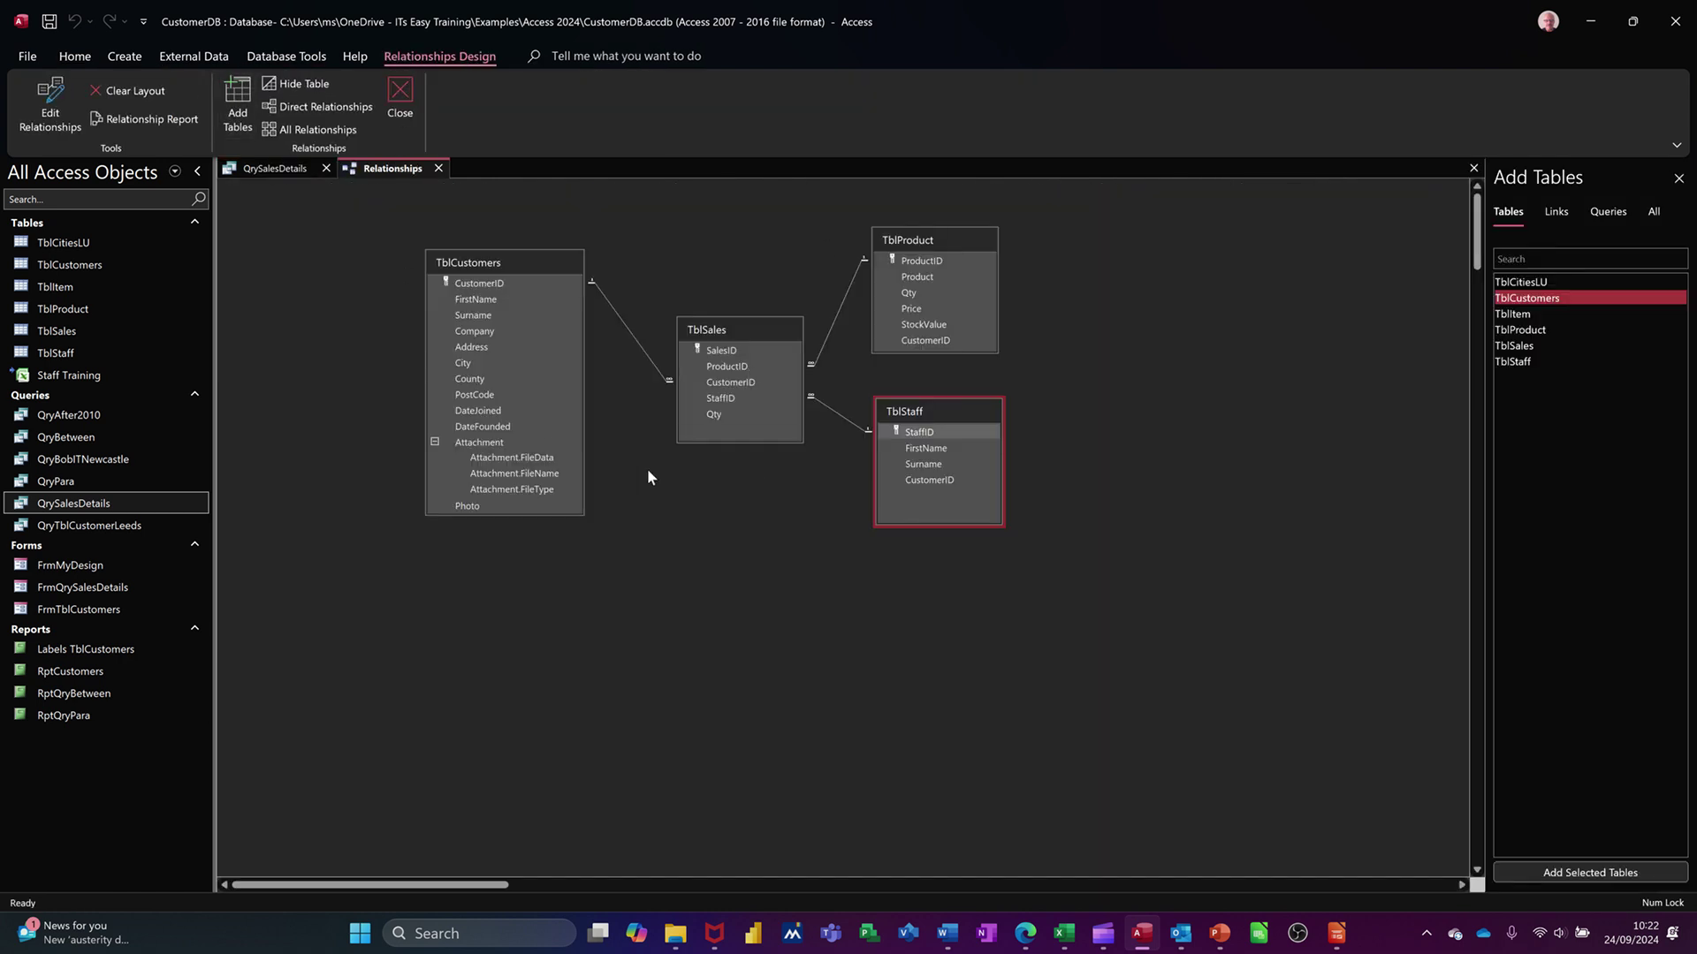
click(718, 386)
click(439, 169)
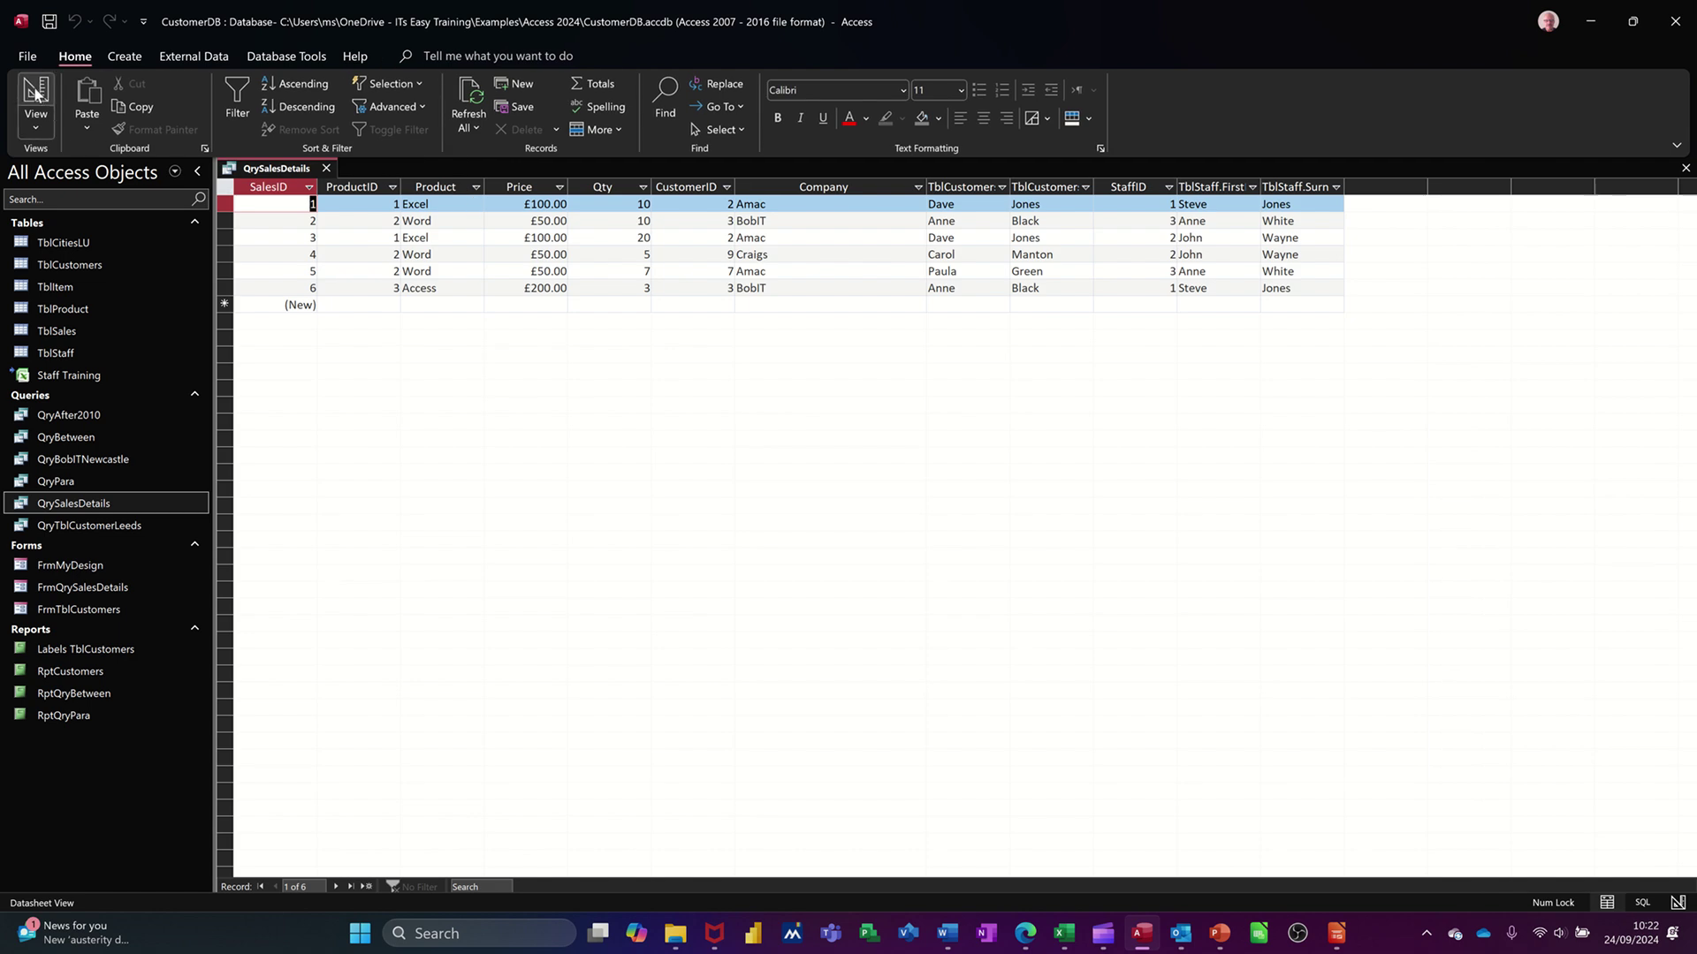
Examine the tables and fields in the QrySalesDetails query design, including the Company column, and close the query
click(47, 108)
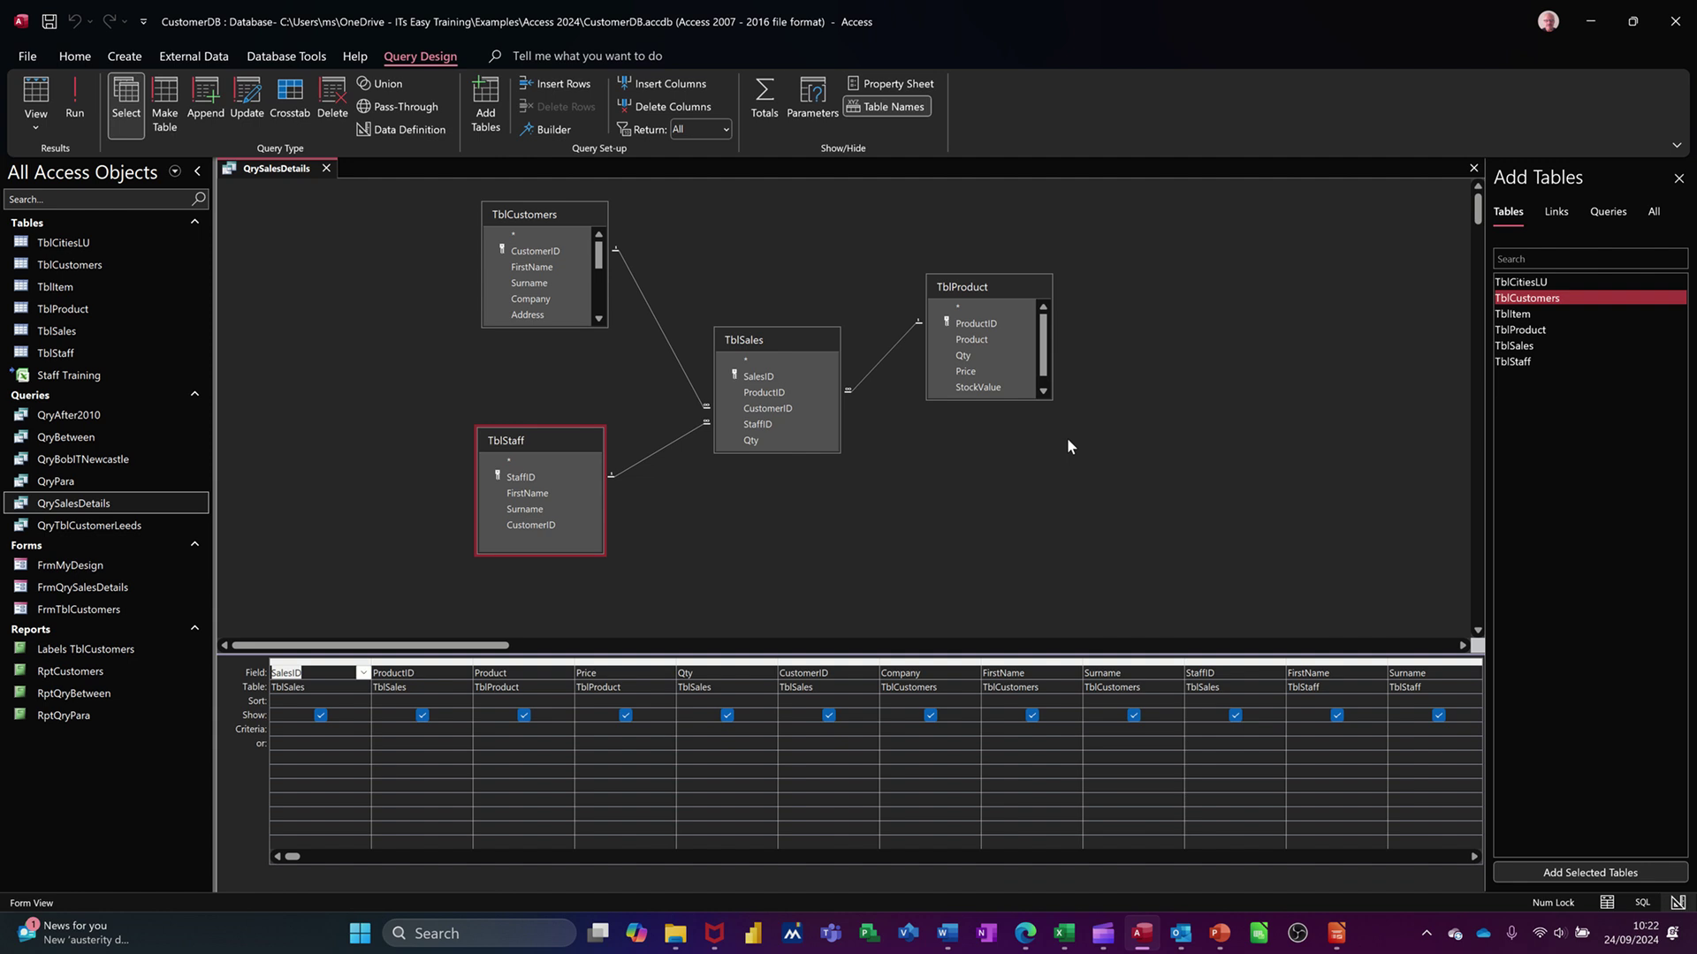
click(928, 661)
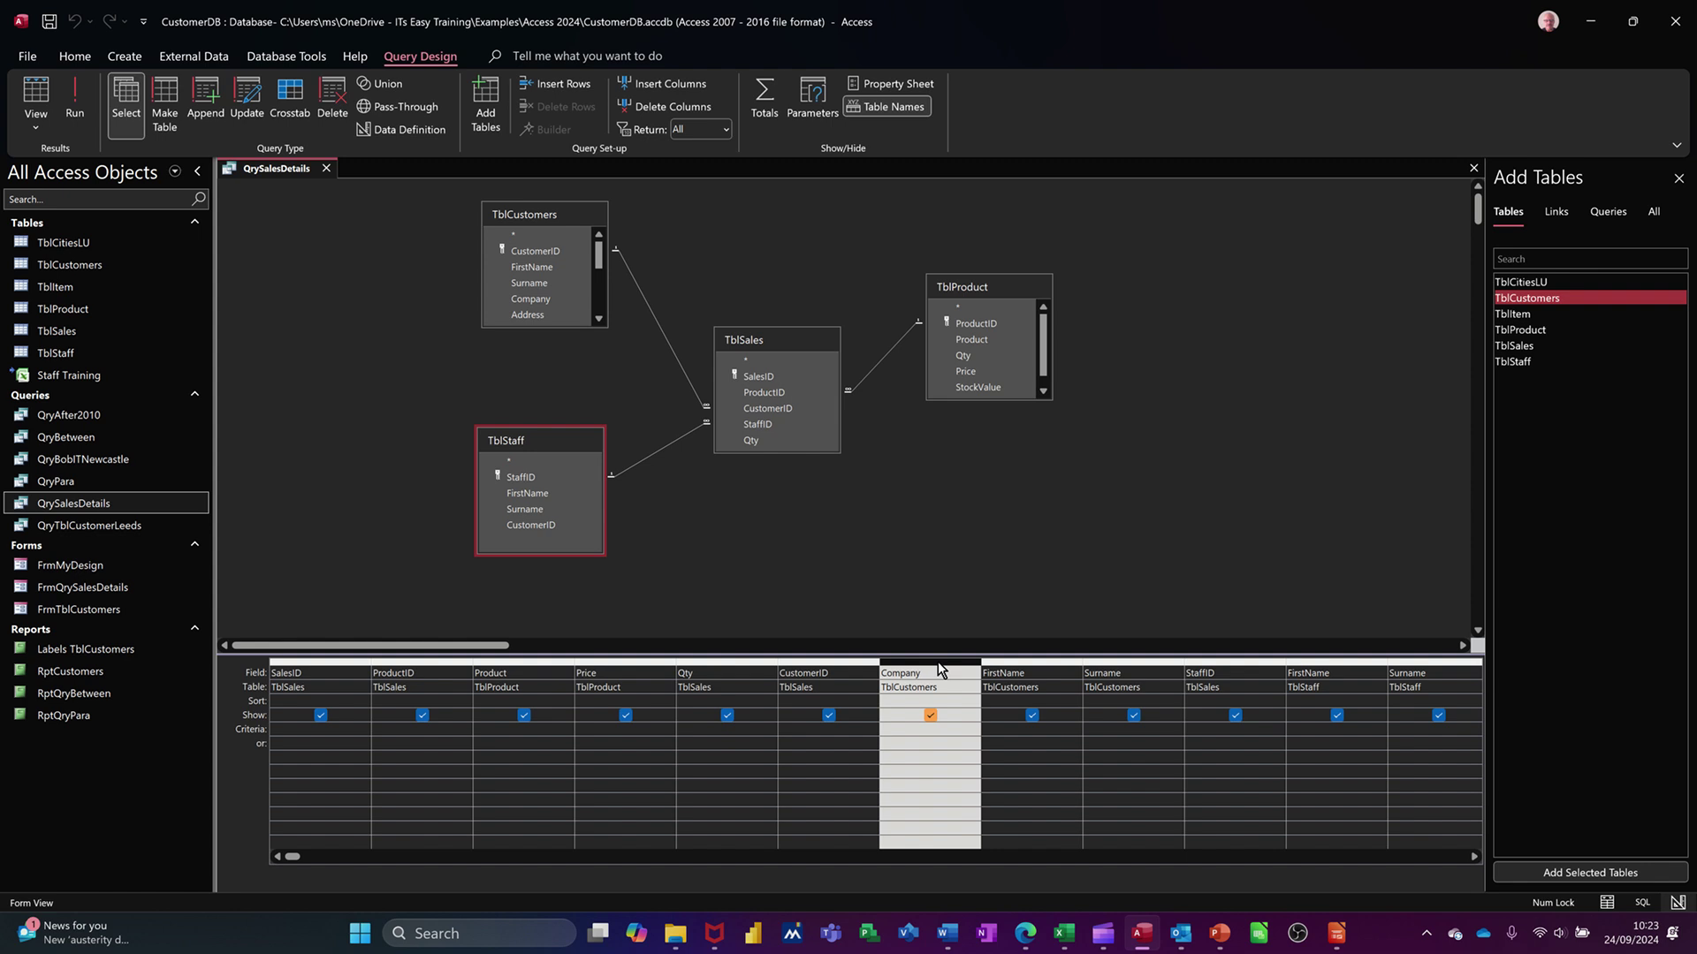
click(325, 167)
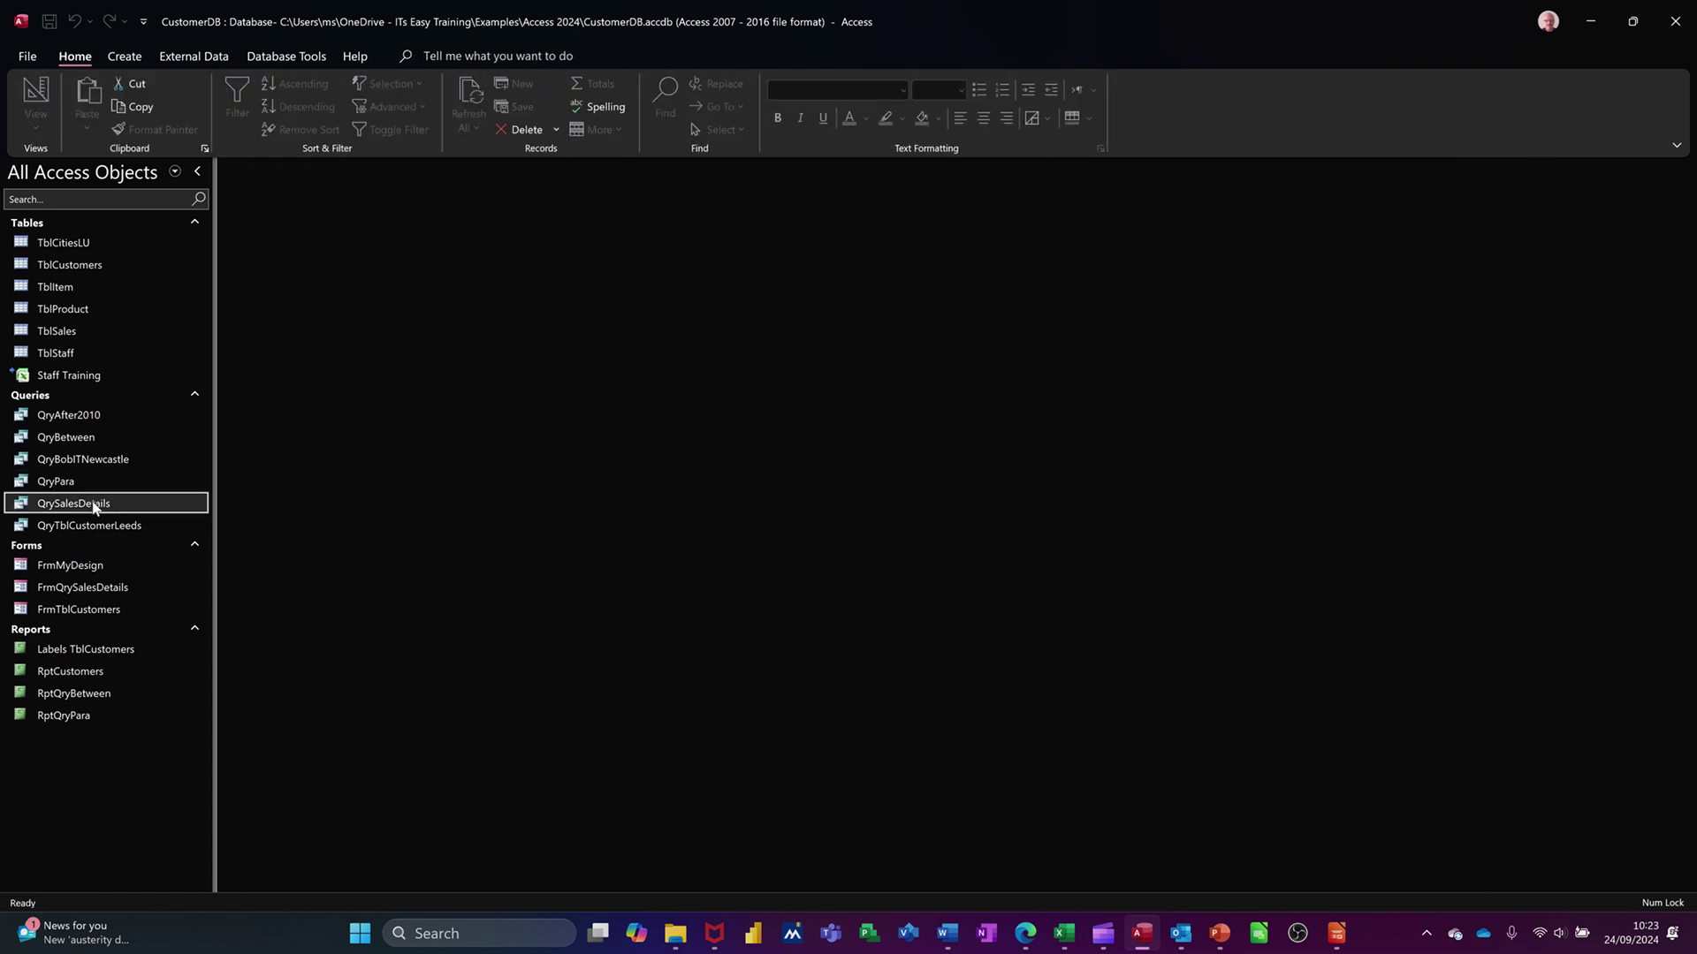
Start the Report Wizard with the QrySalesDetails query as the report's data source
click(121, 59)
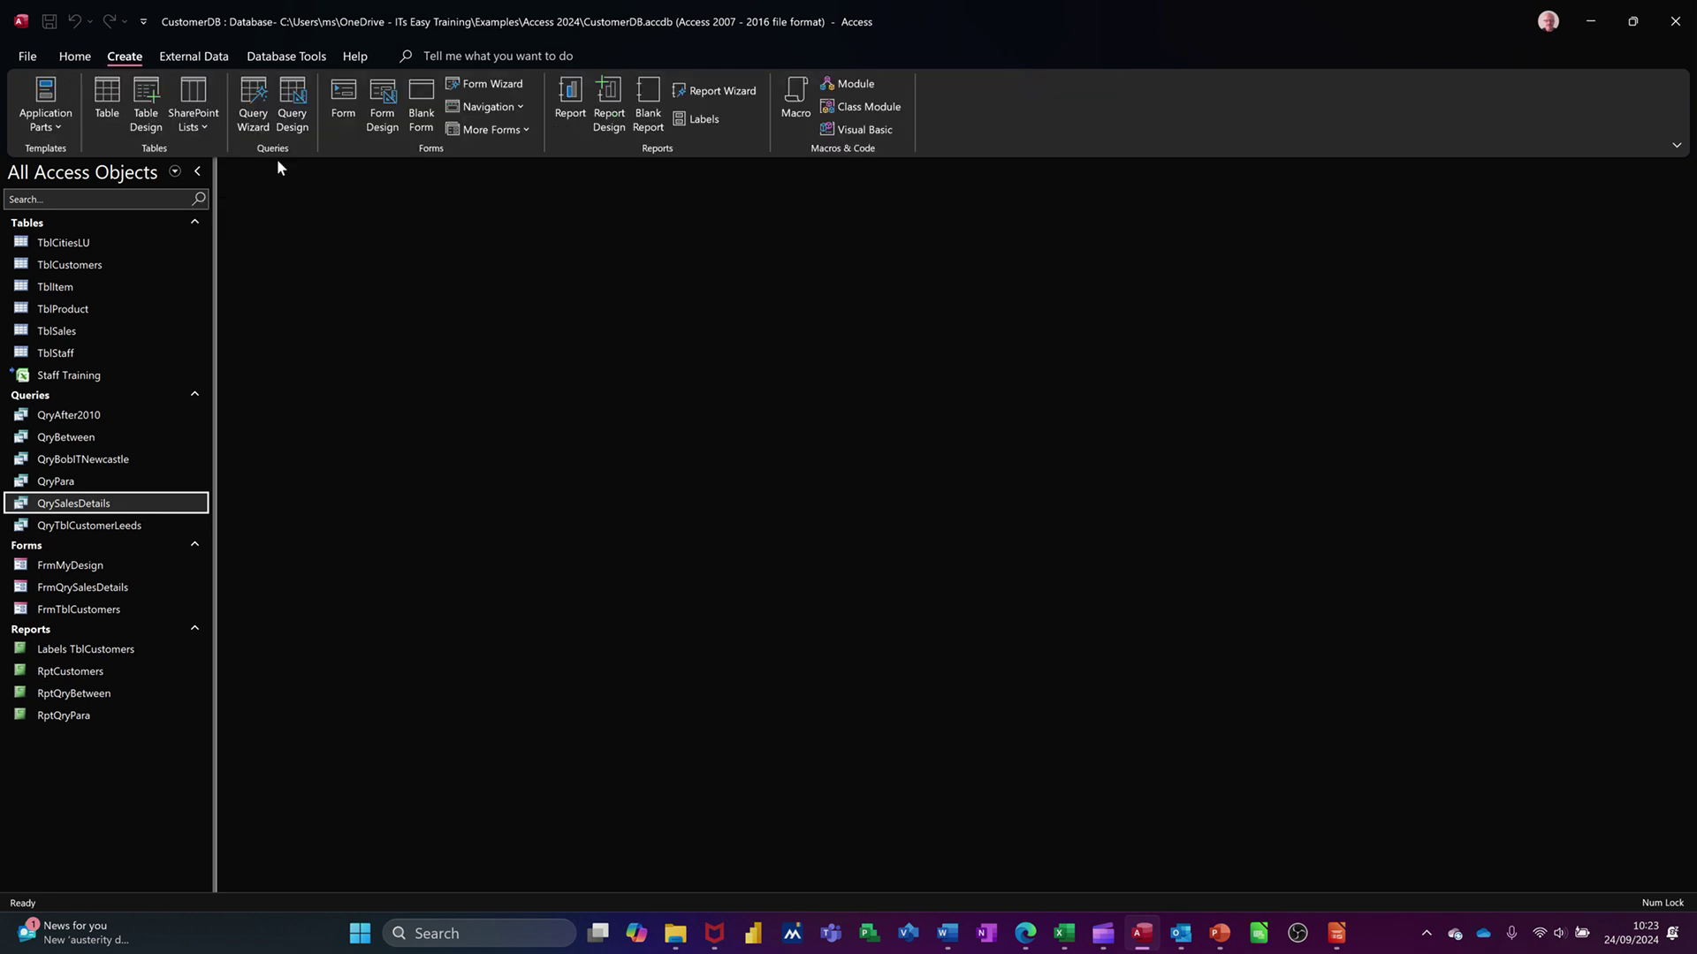
click(711, 91)
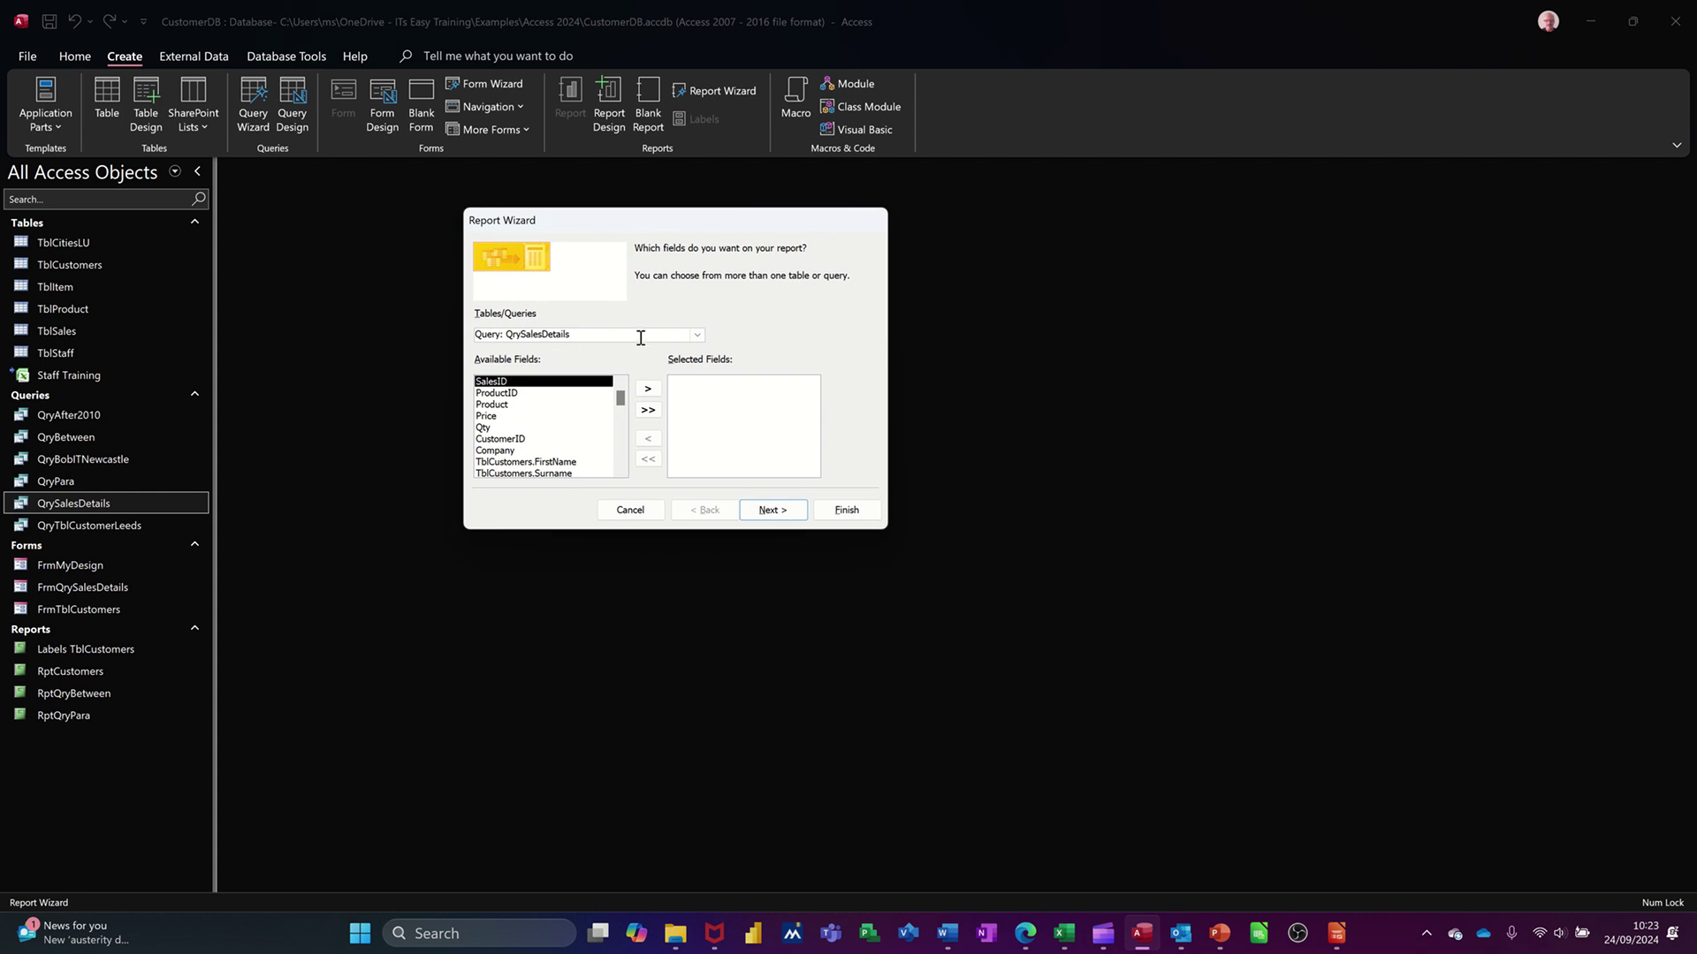
click(698, 336)
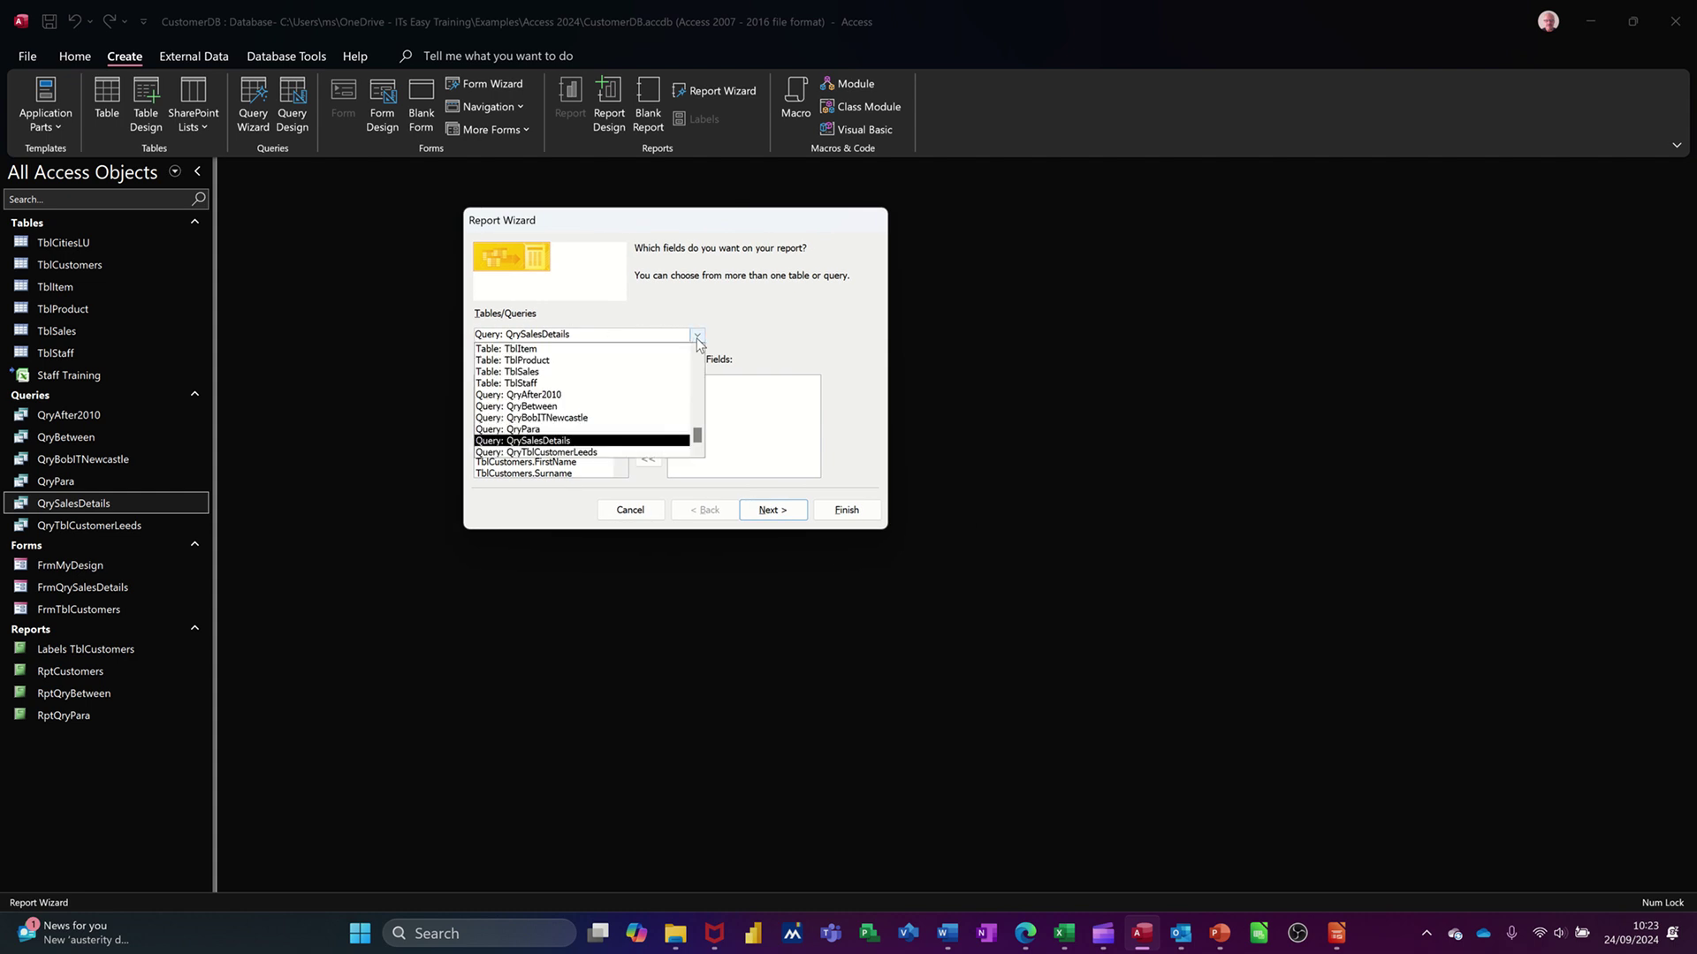
click(697, 336)
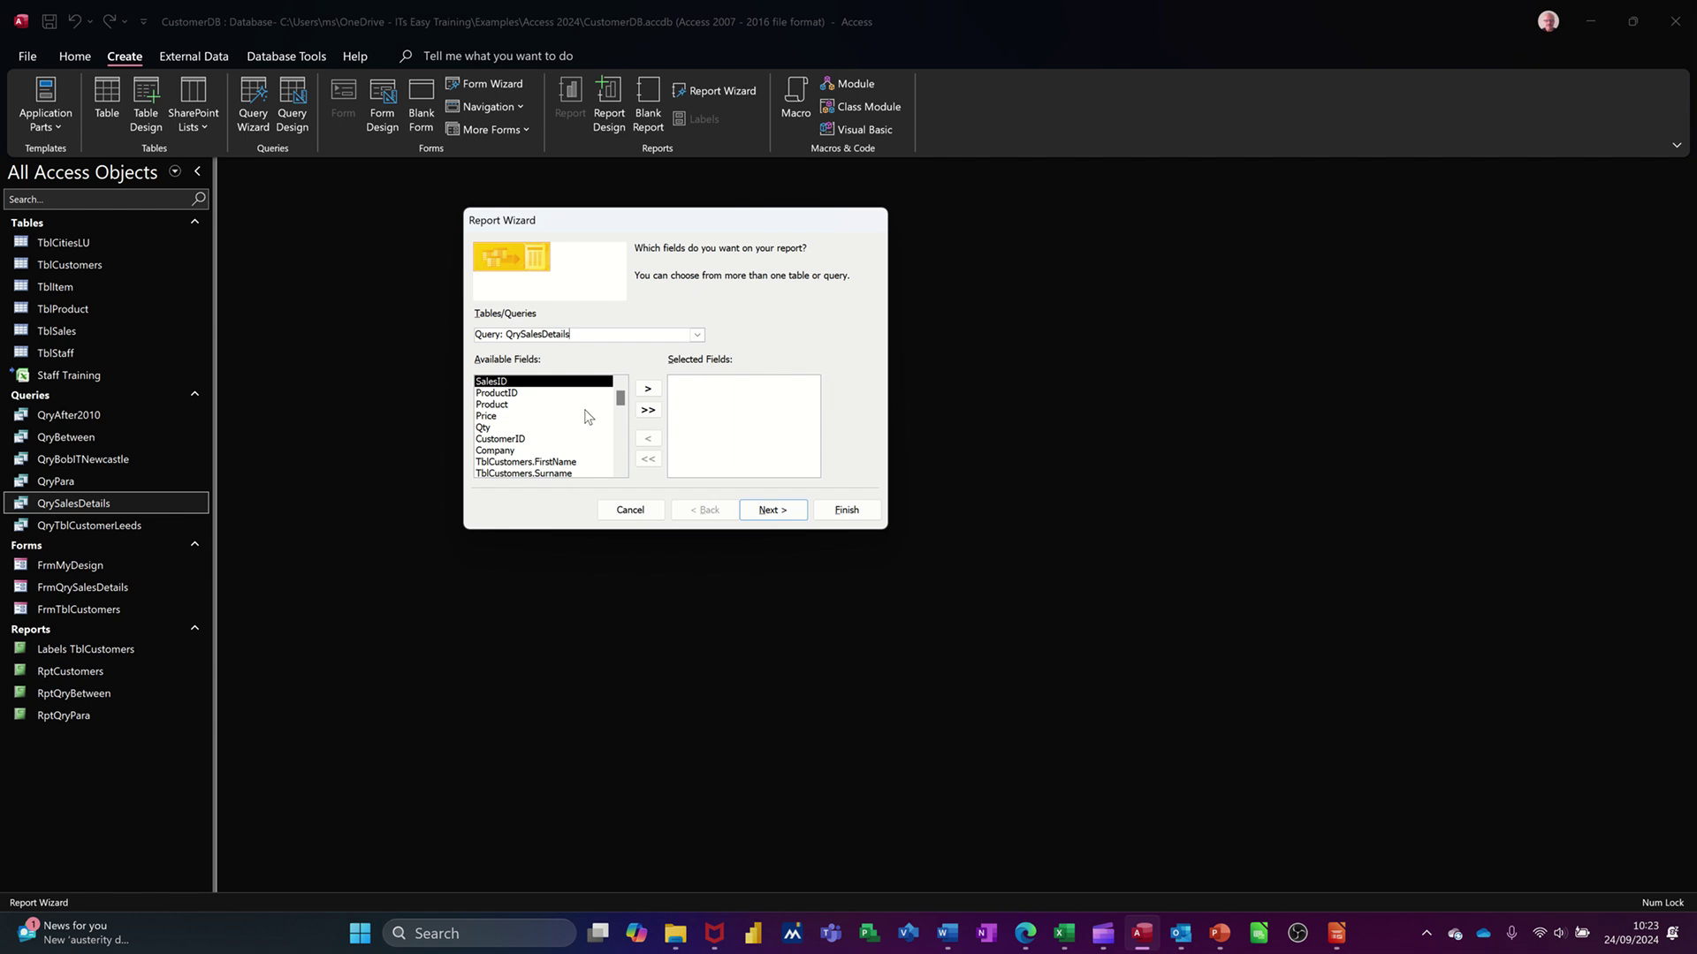
Add the Company, Product, Price and Qty fields to the report, in that order
scroll(585, 415, down, 2)
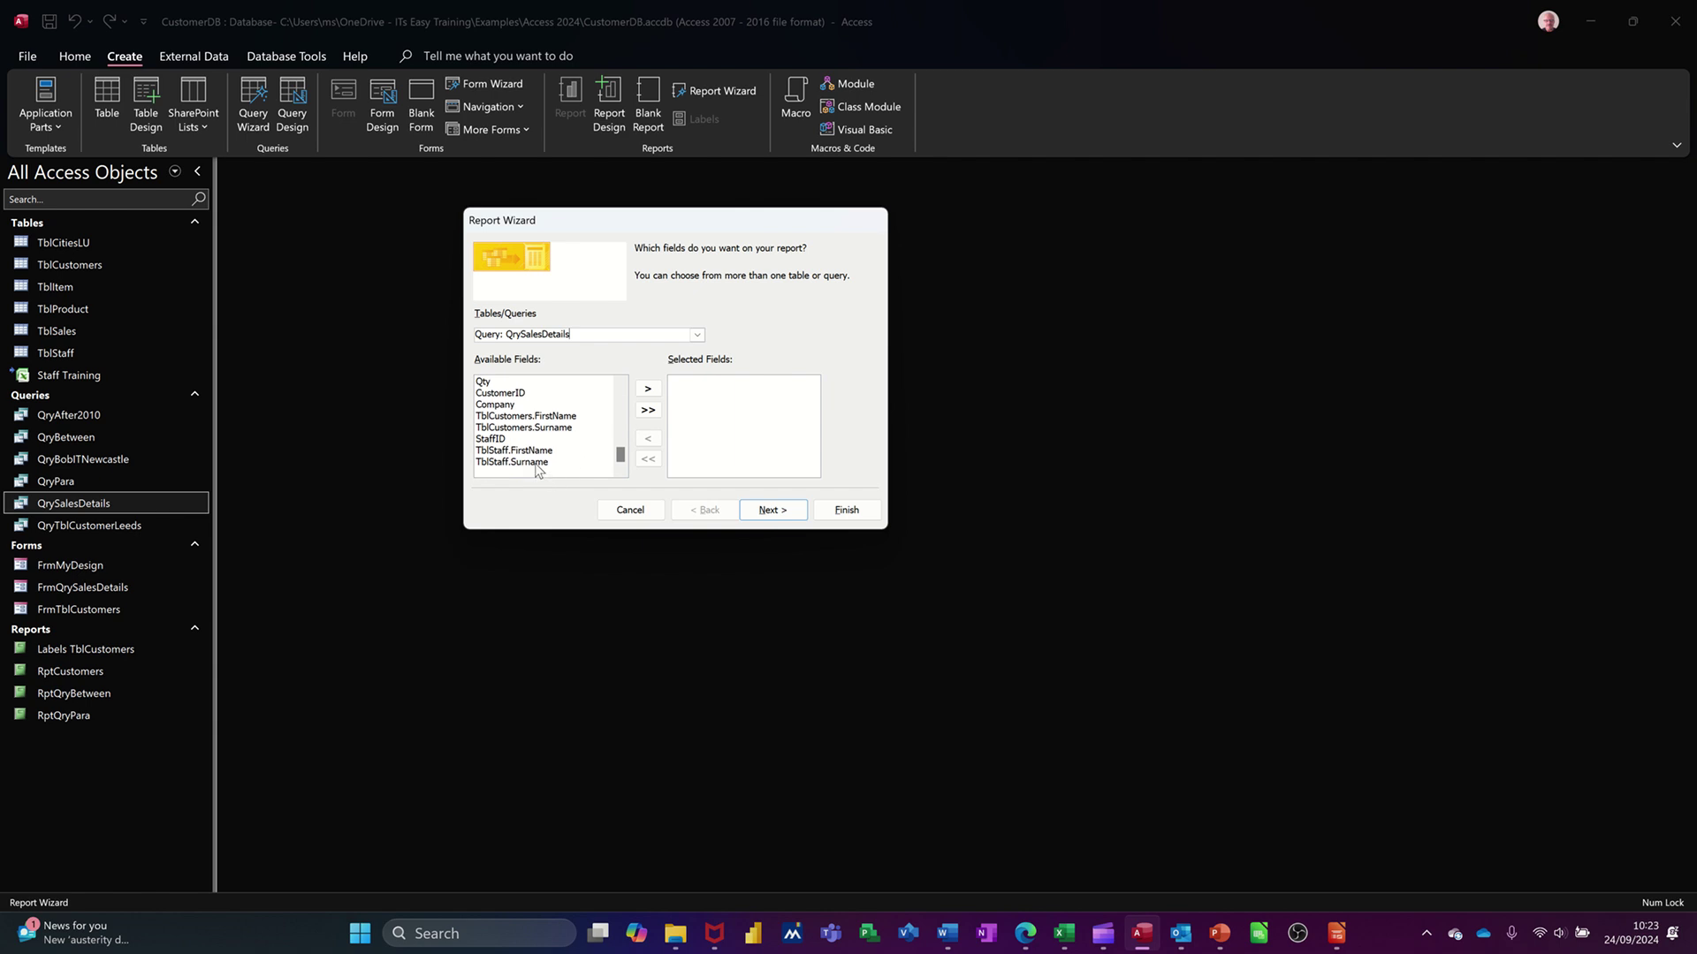
click(497, 404)
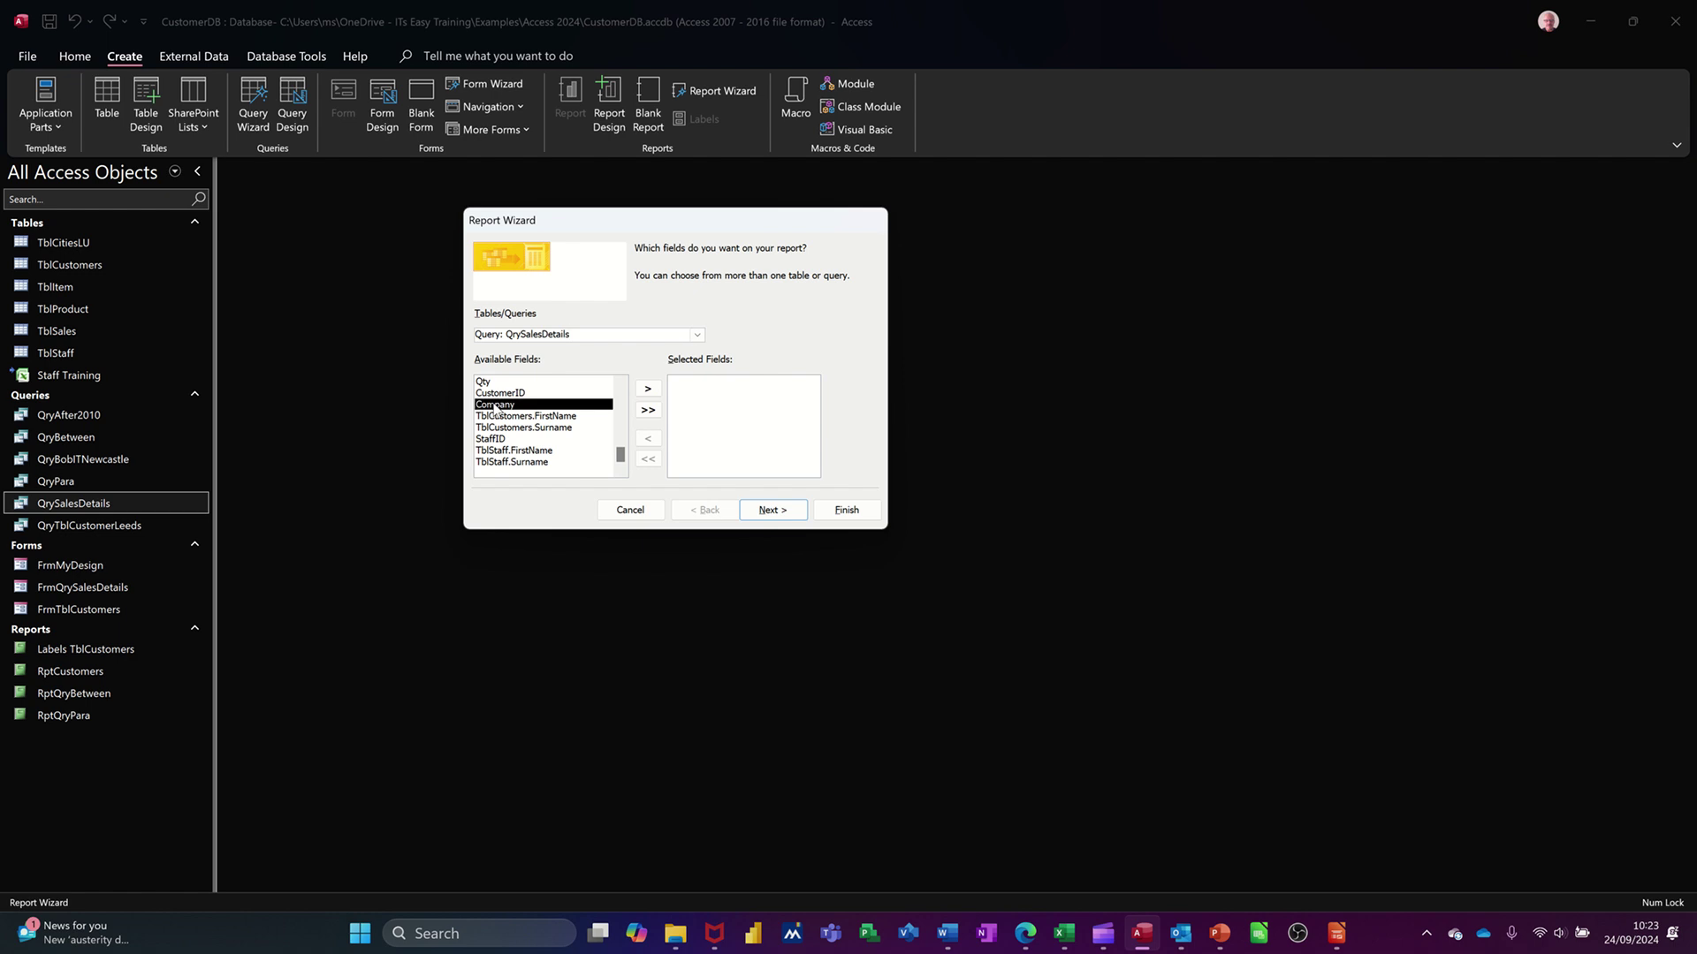
click(648, 389)
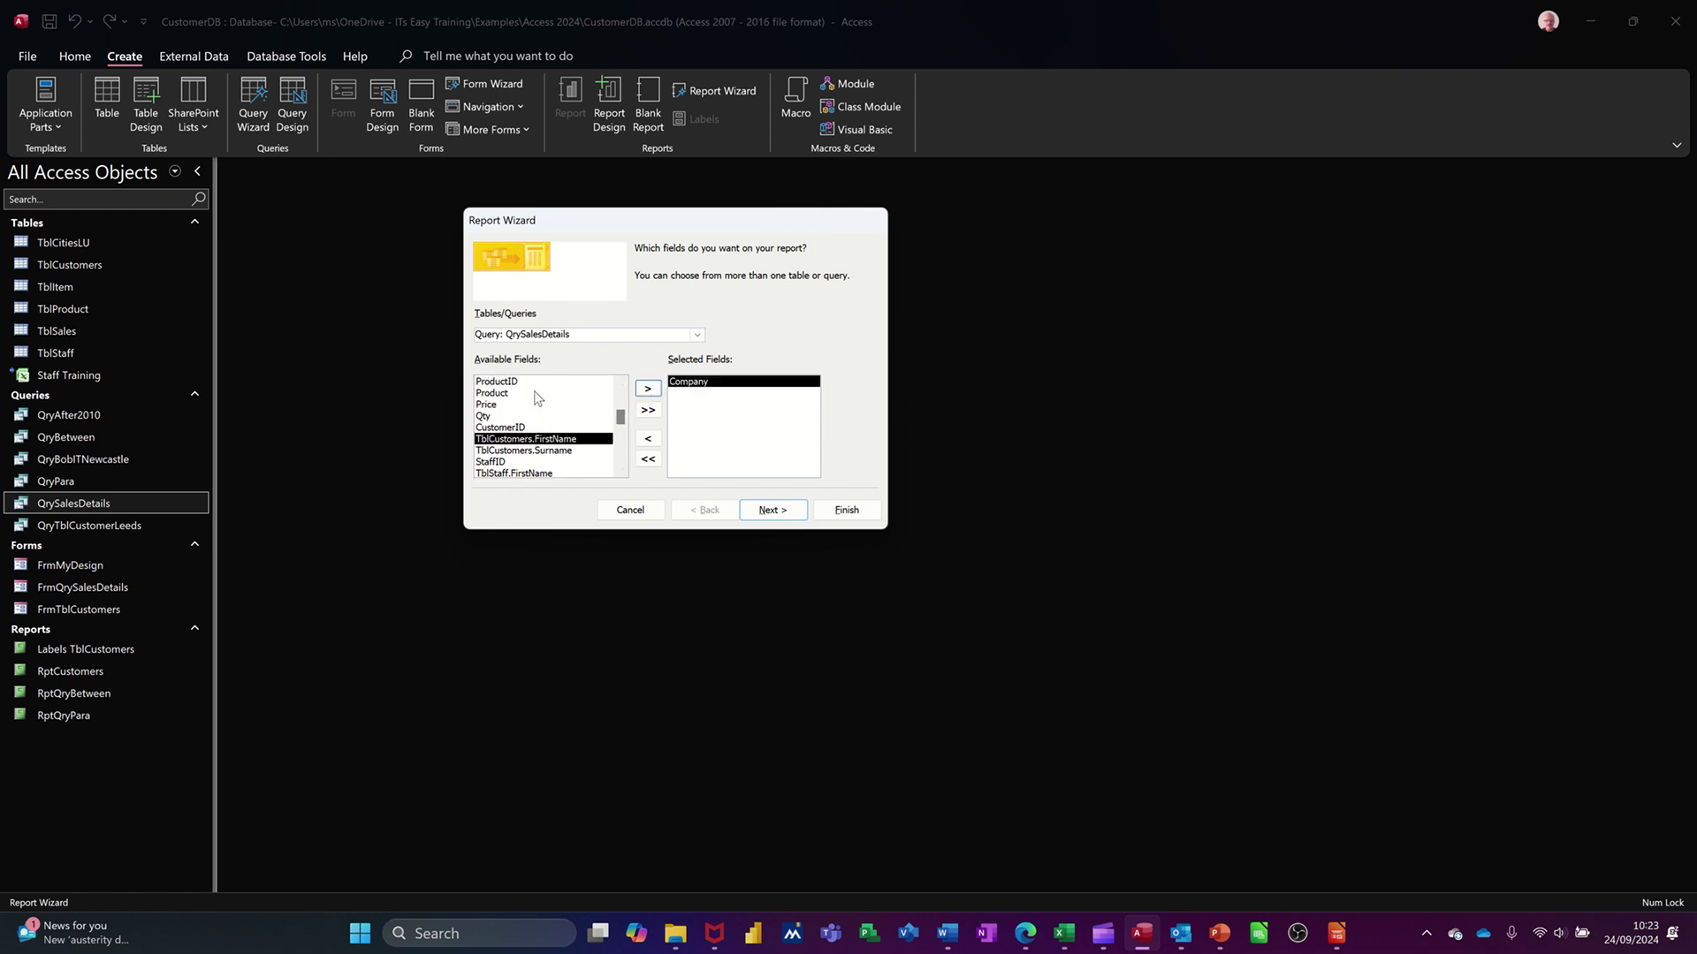
scroll(534, 398, up, 1)
click(520, 394)
double_click(521, 396)
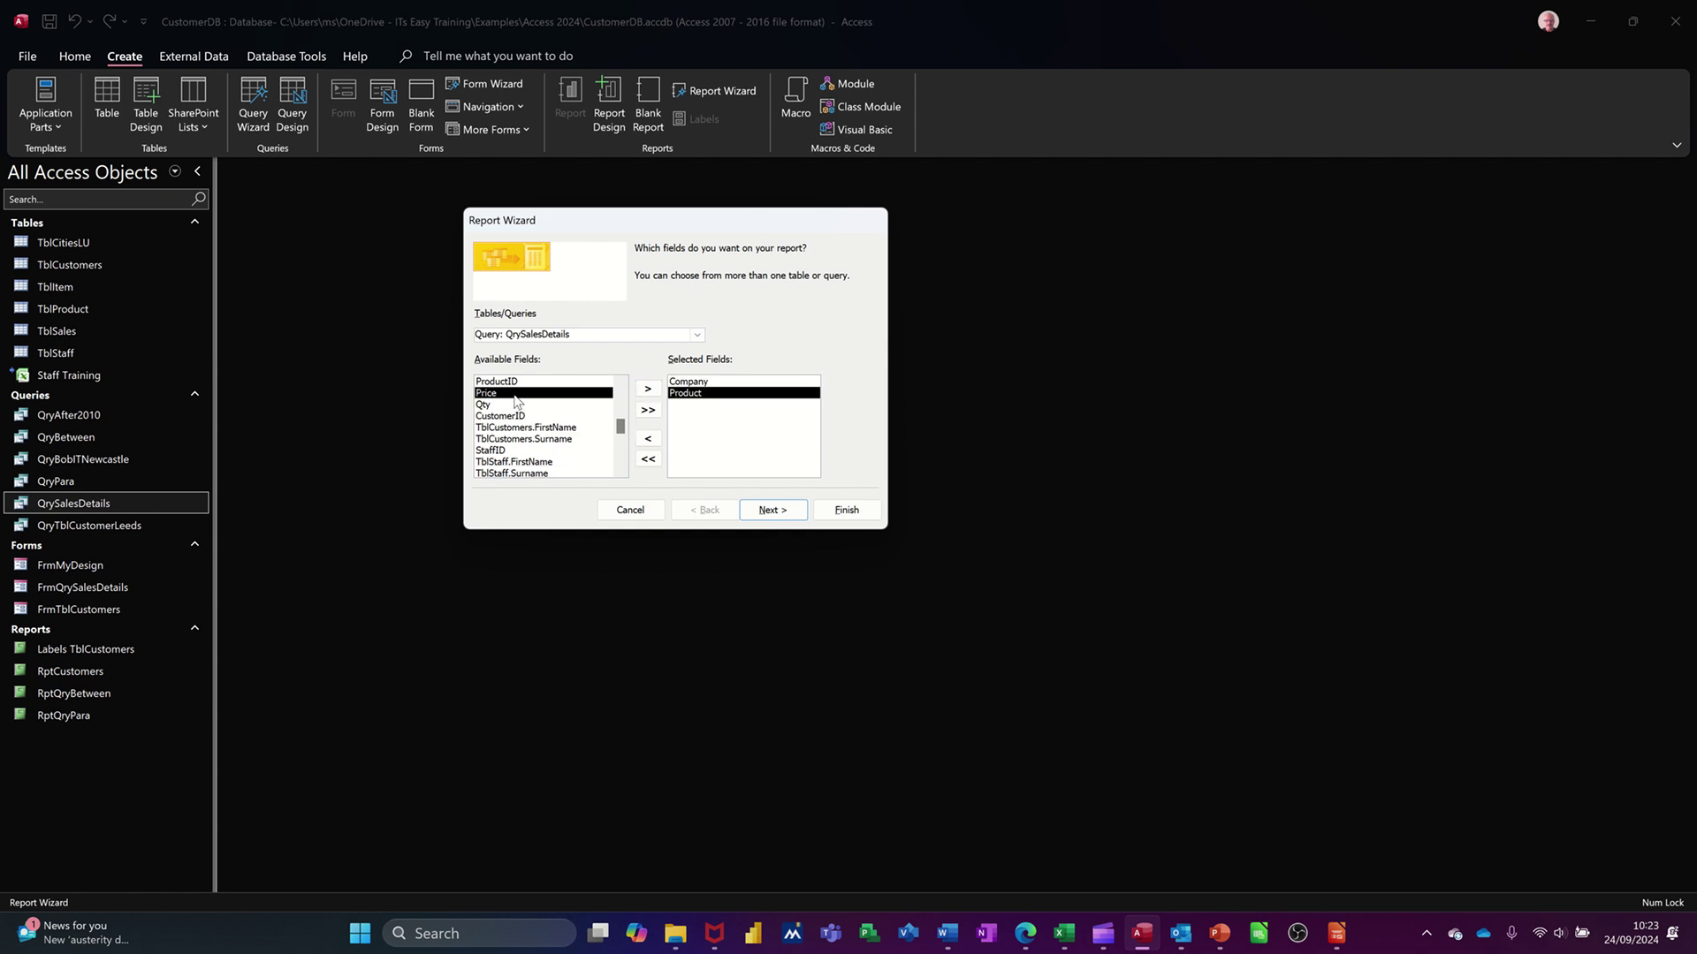
double_click(518, 394)
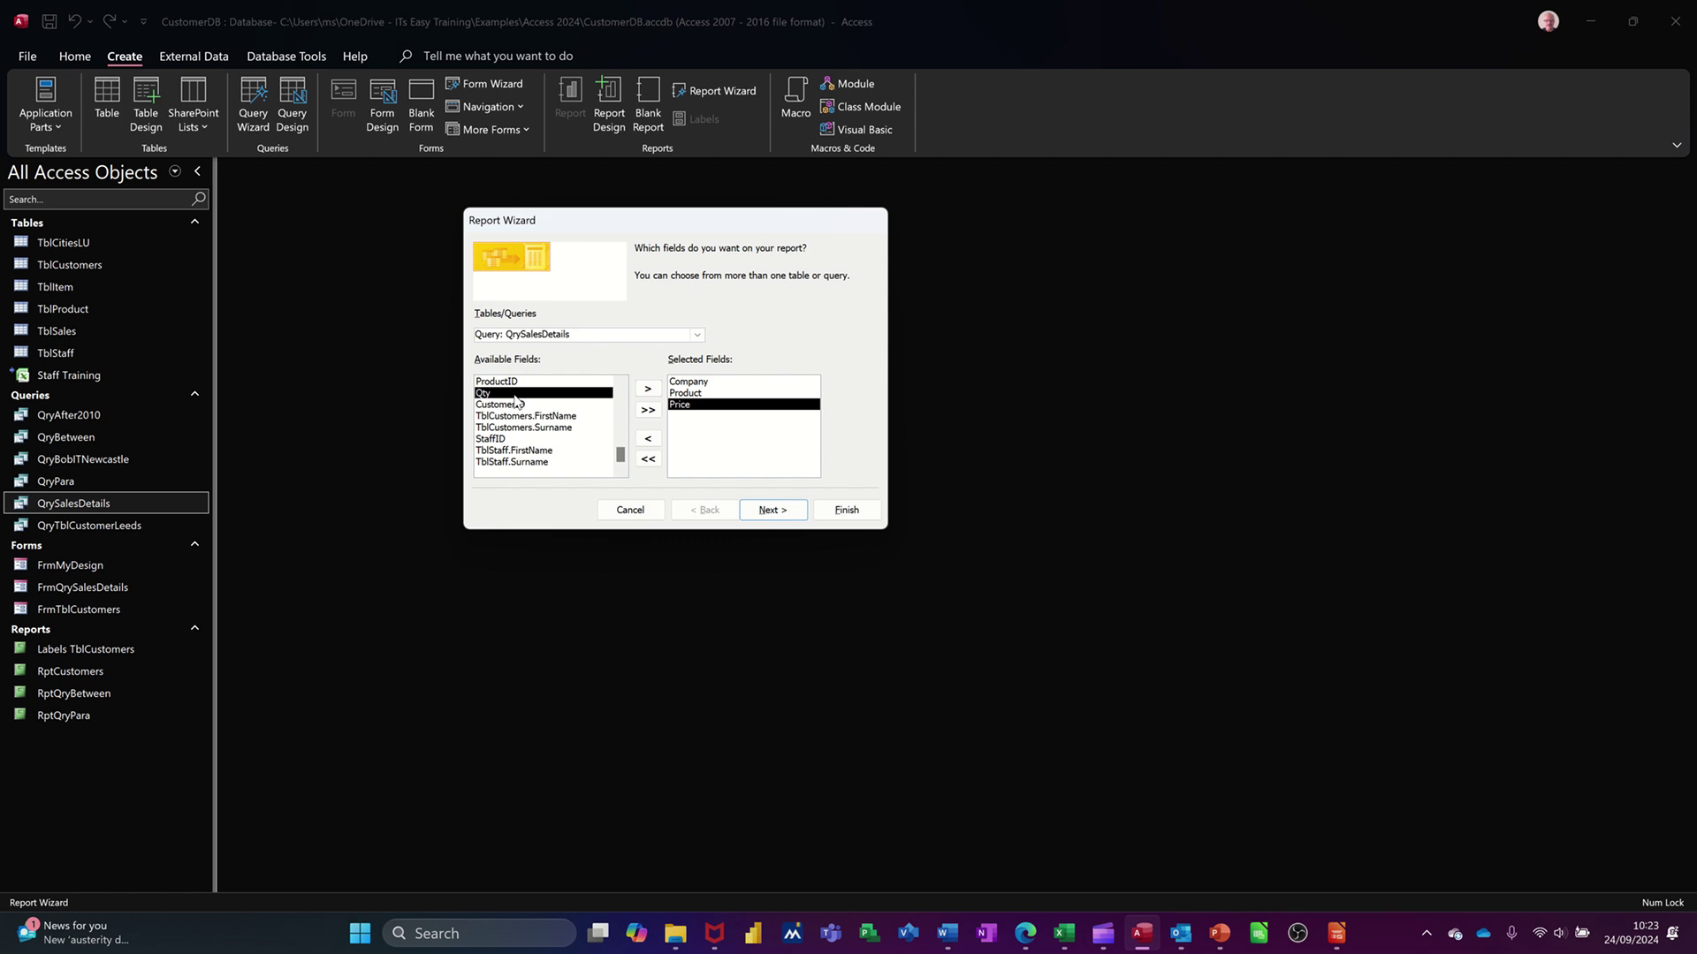
double_click(518, 395)
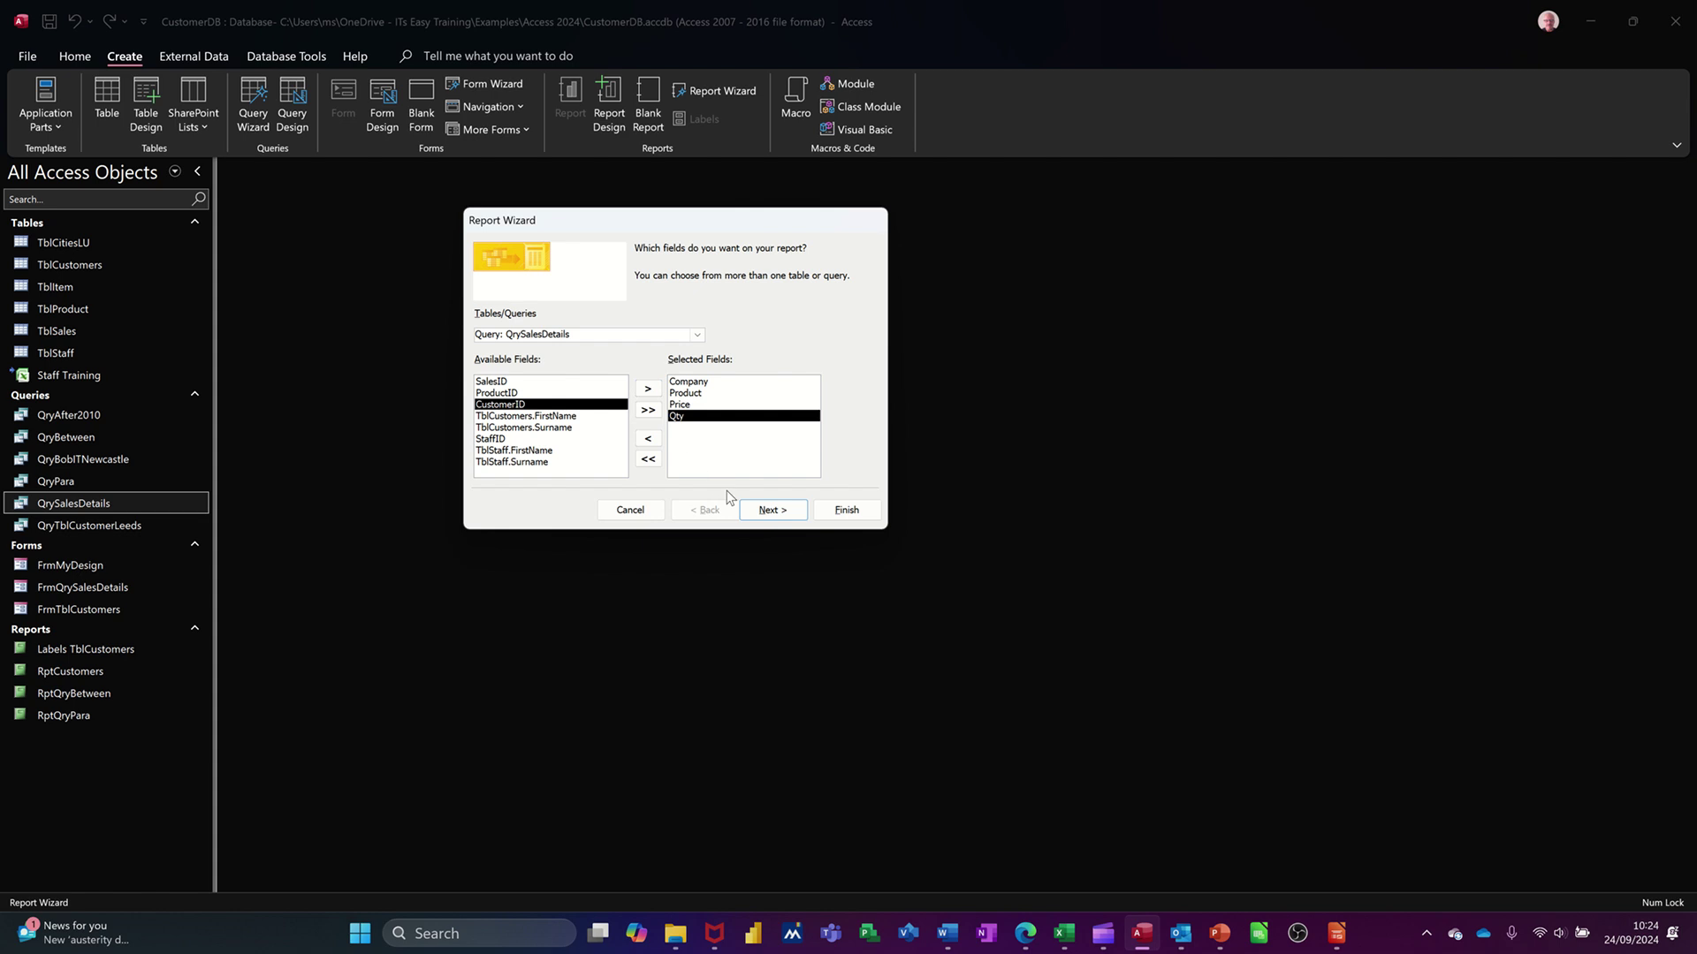
Accept the selected fields, keep the data viewed by TblCustomers, and continue without extra grouping levels
click(765, 512)
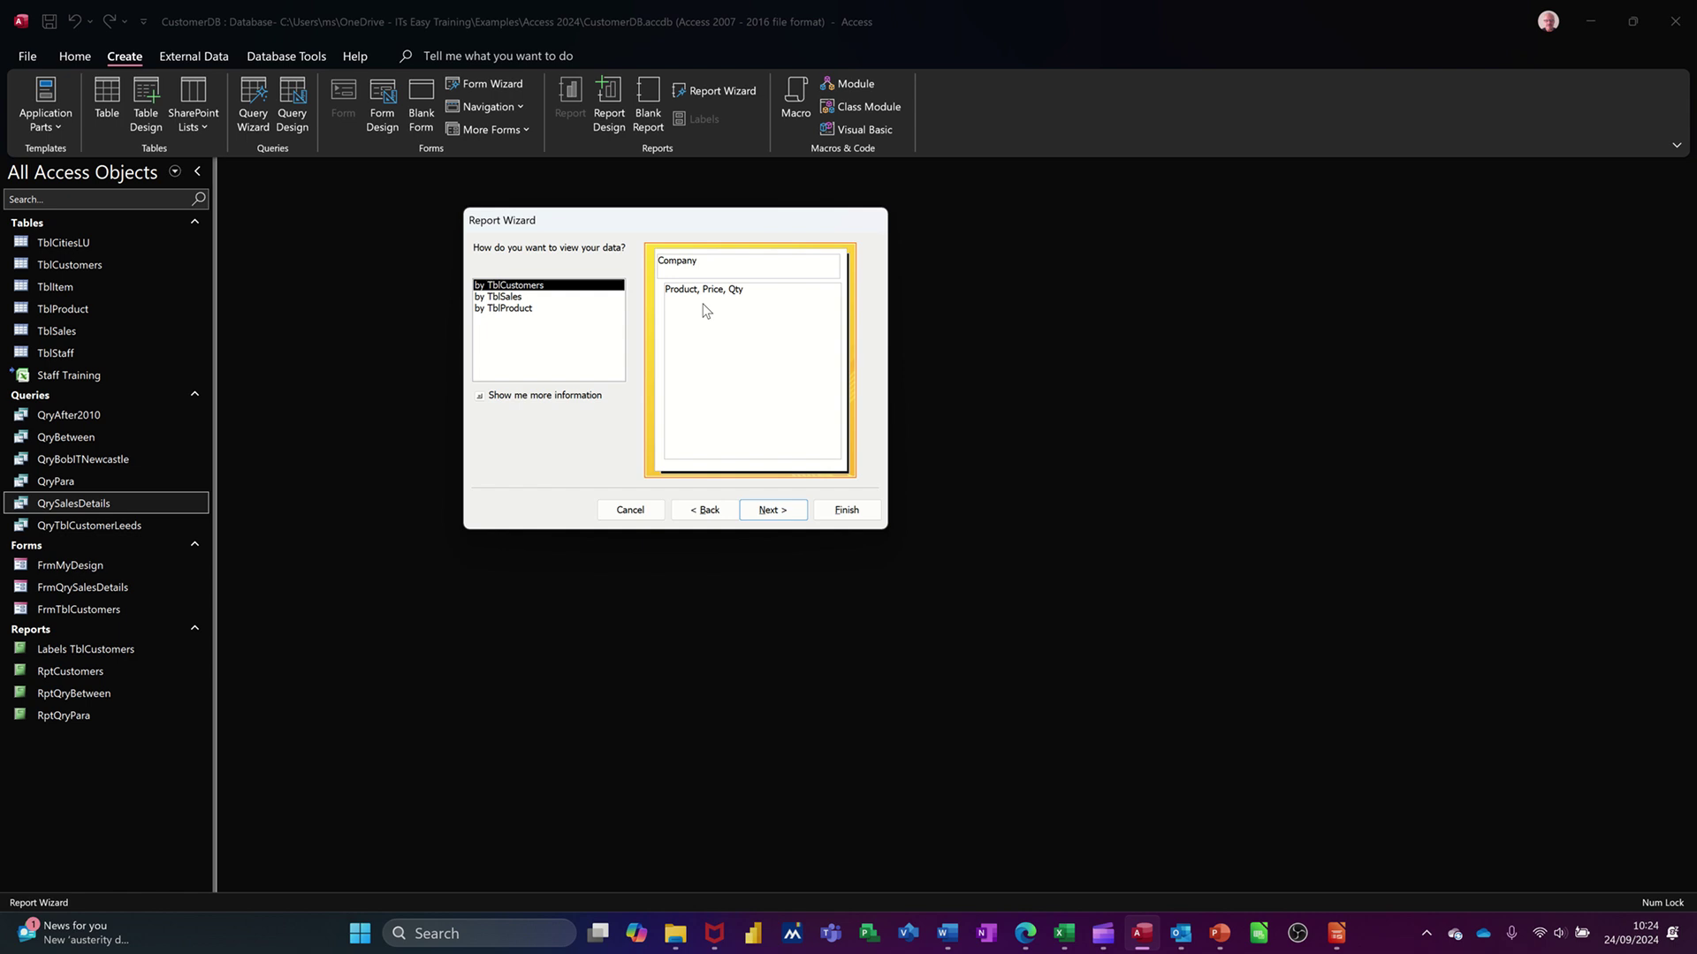
click(765, 516)
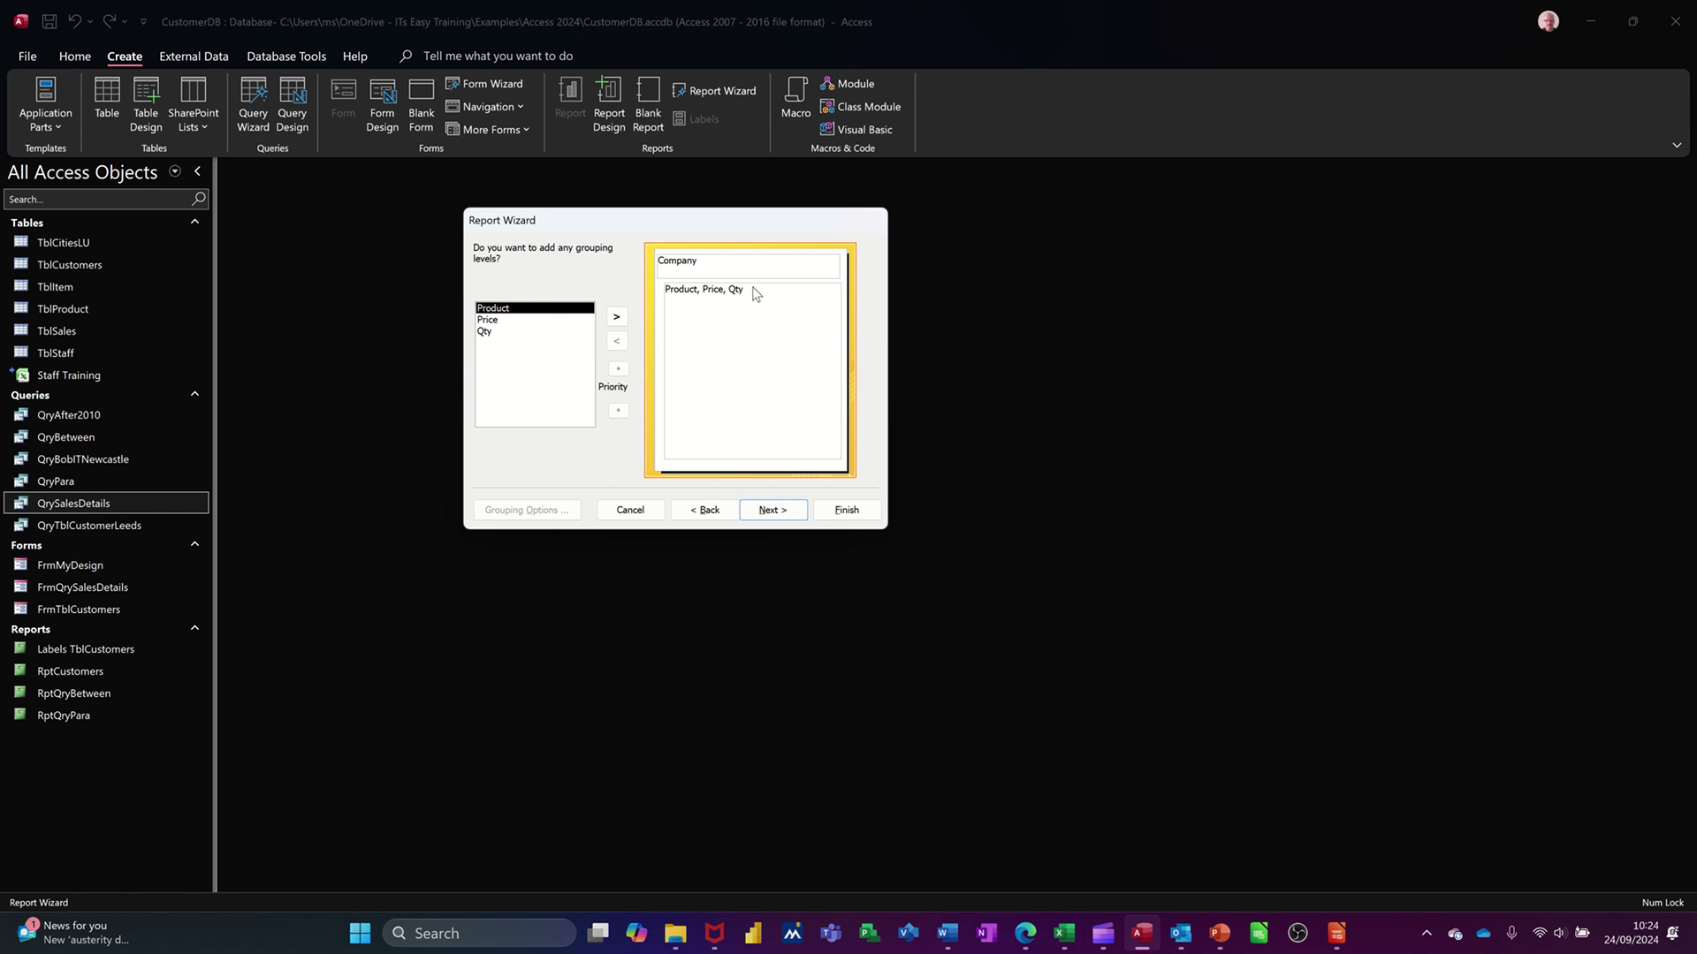
click(758, 515)
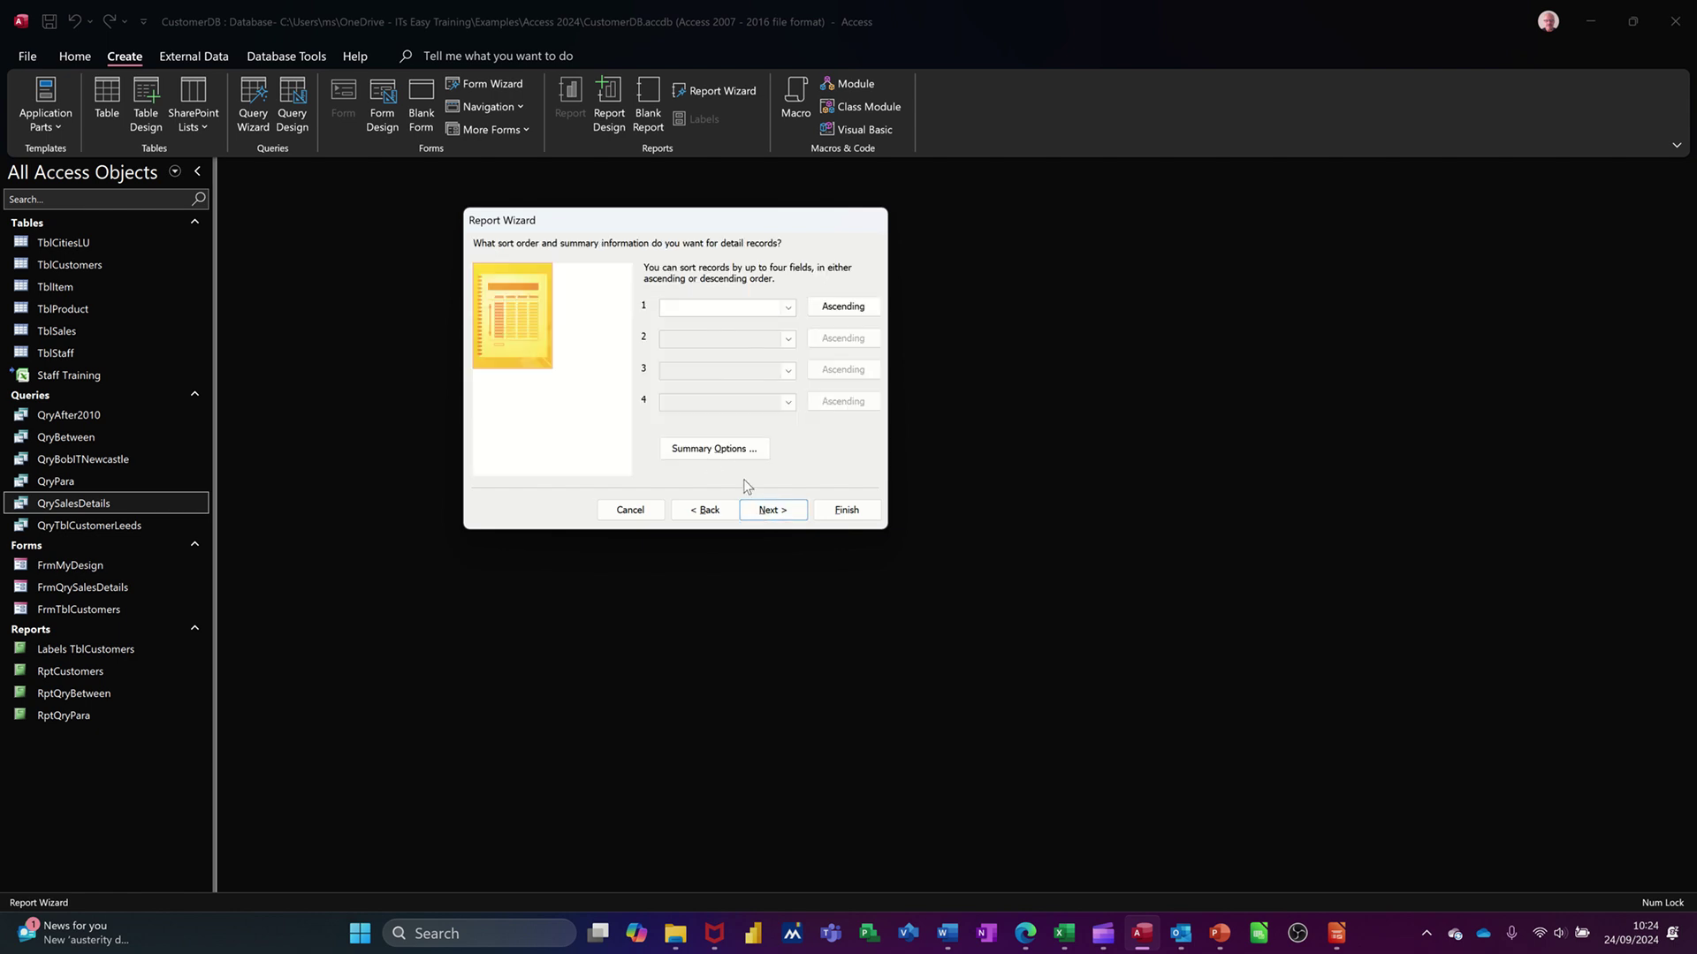
Include the Sum of Price in the report summary and calculate the percent of total for sums
click(700, 452)
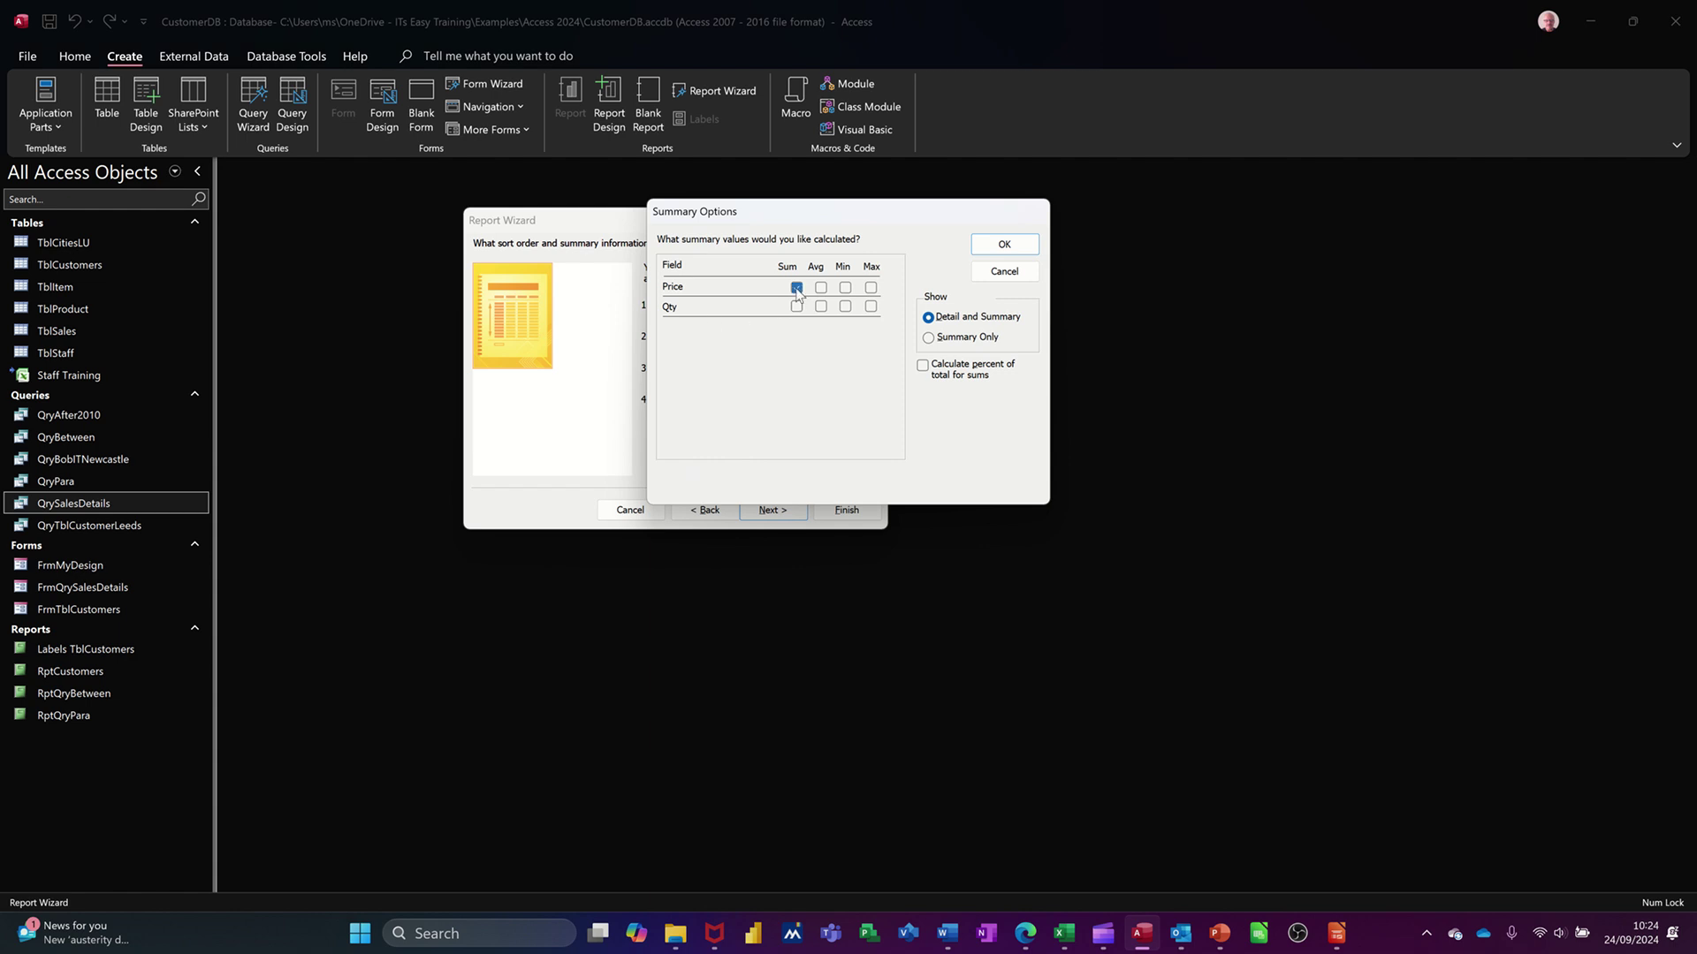
click(923, 366)
click(995, 244)
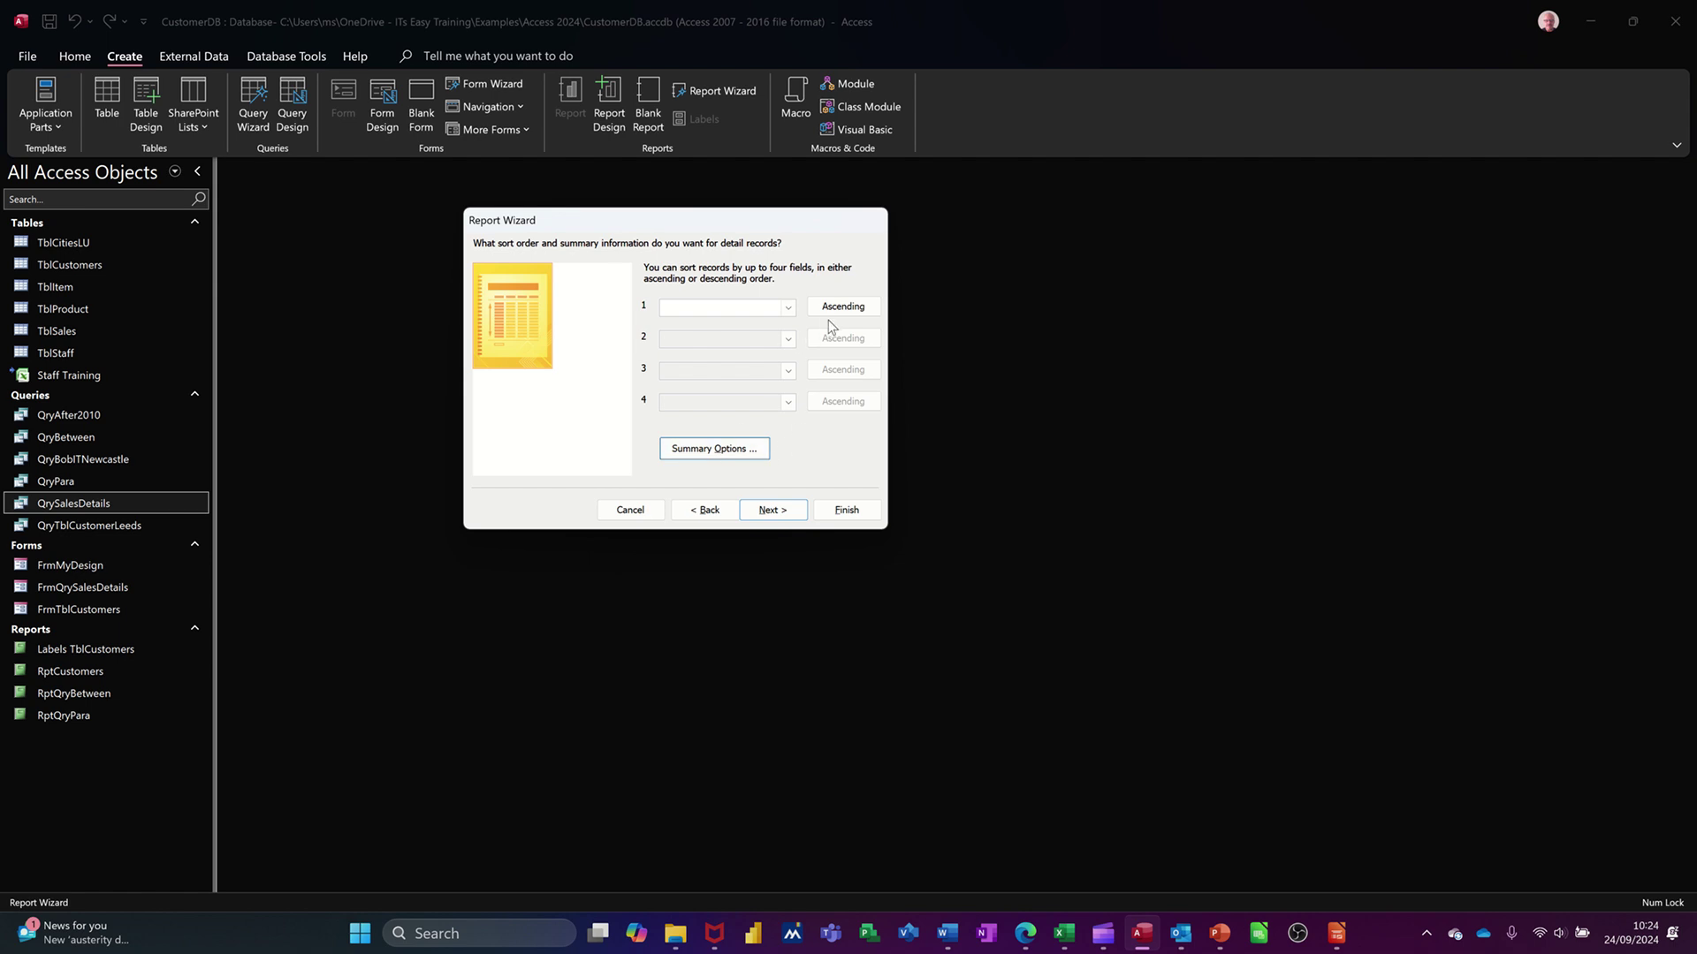
Leave the detail records unsorted and set the report to landscape orientation with the Stepped layout
click(780, 517)
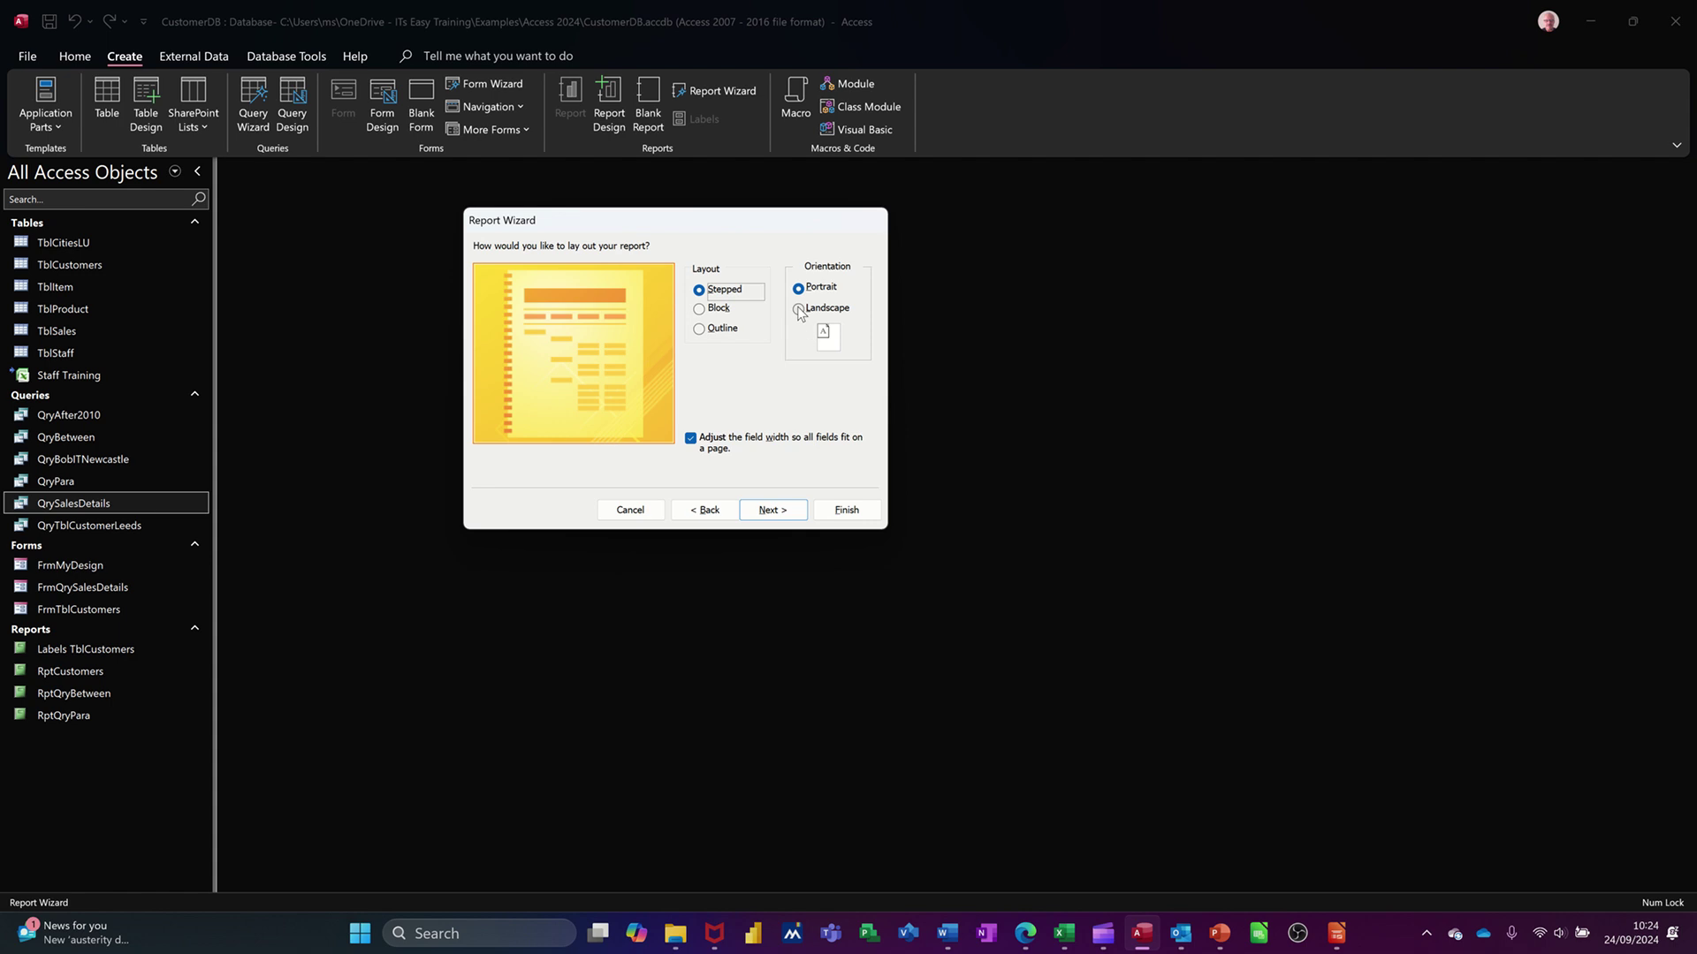
click(799, 310)
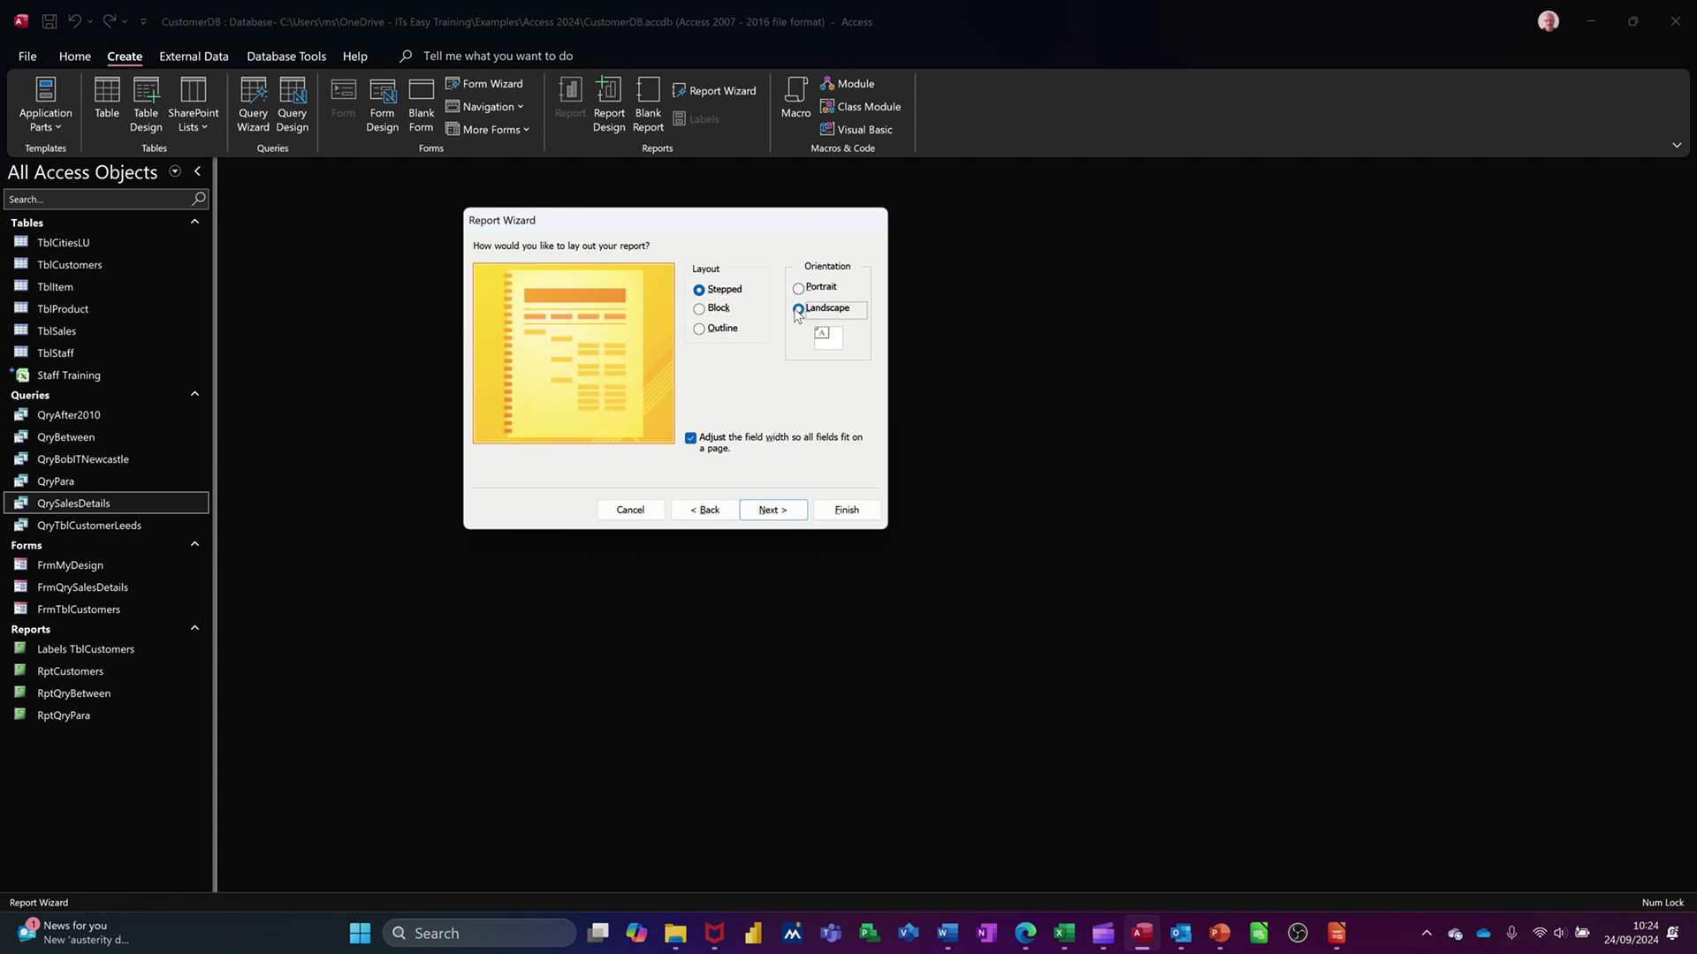
click(774, 514)
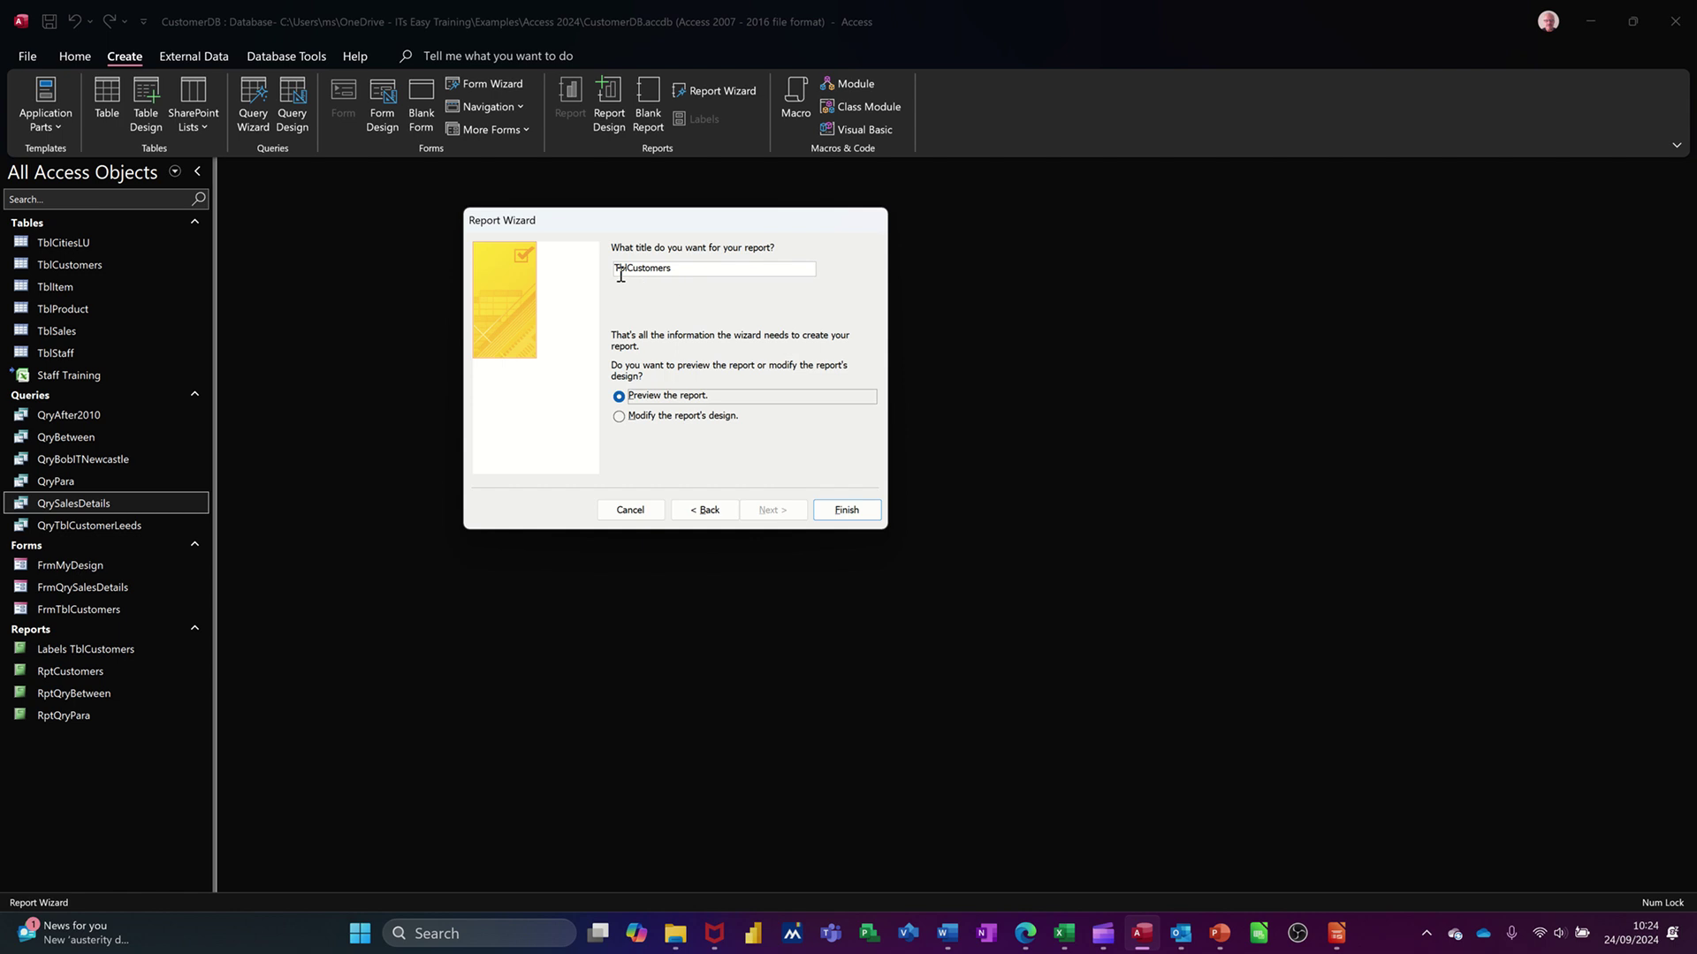
Title the report RptQrySalesDetails and finish the wizard to preview it
drag(614, 270, 708, 284)
text(R)
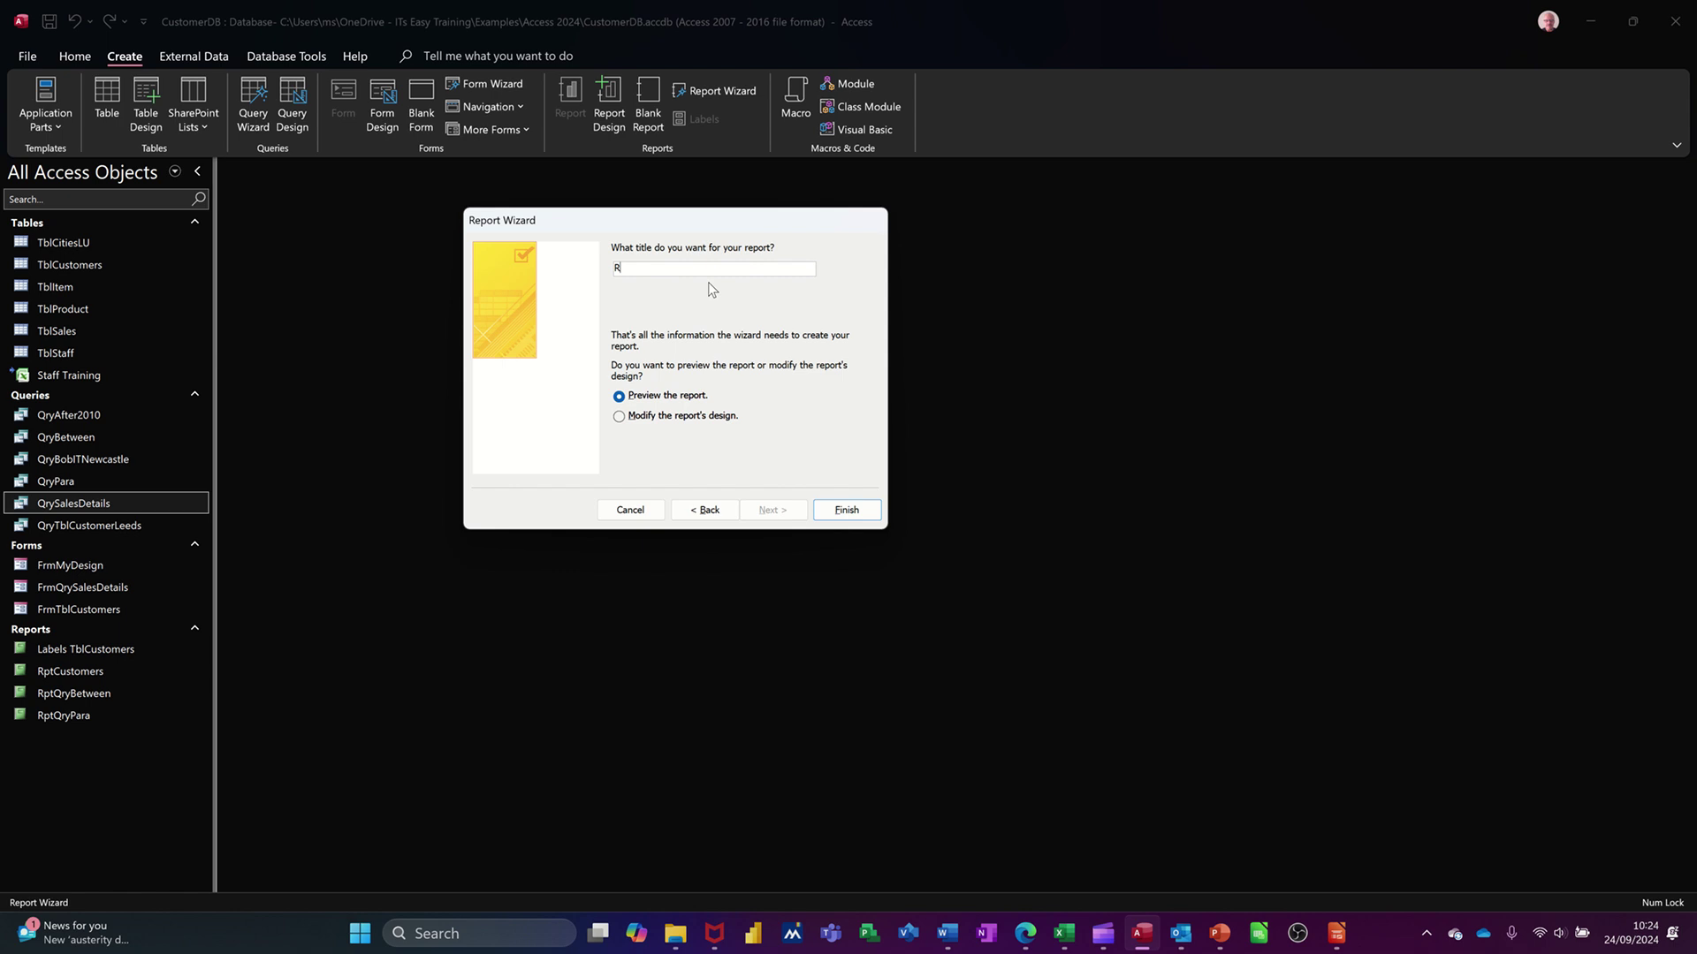
text(ptQrySalesDetails)
click(835, 511)
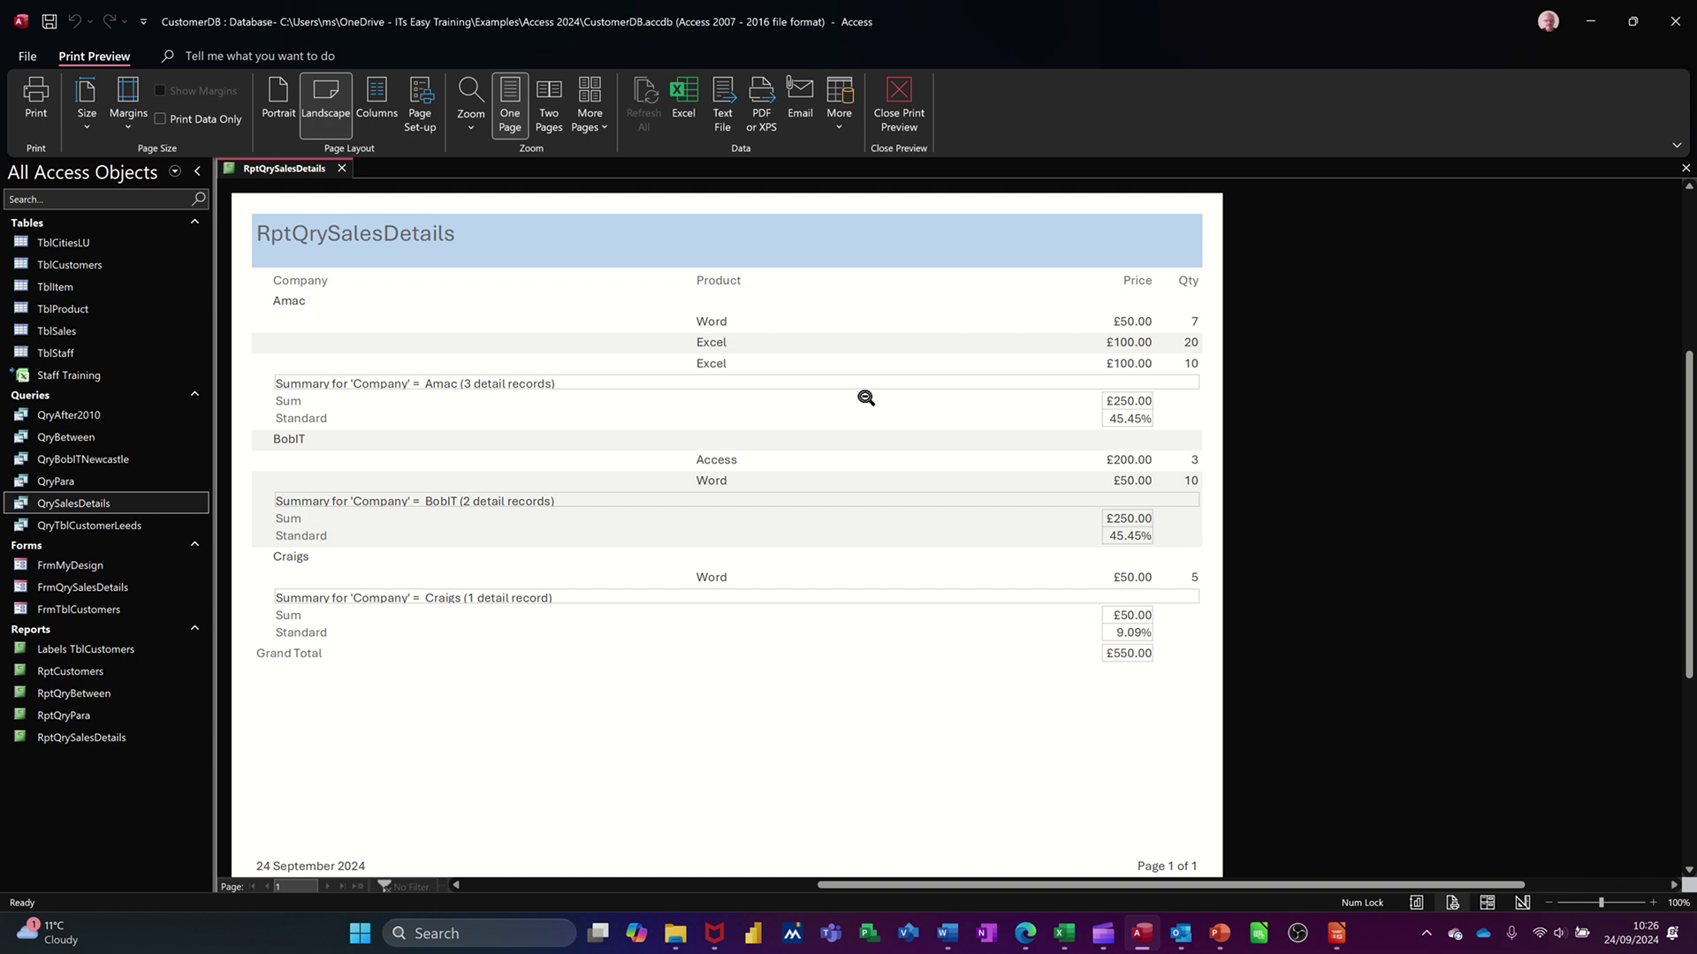
Switch from print preview to the report's design and narrow the Detail section's Product text box to about two-fifths of its width
click(896, 90)
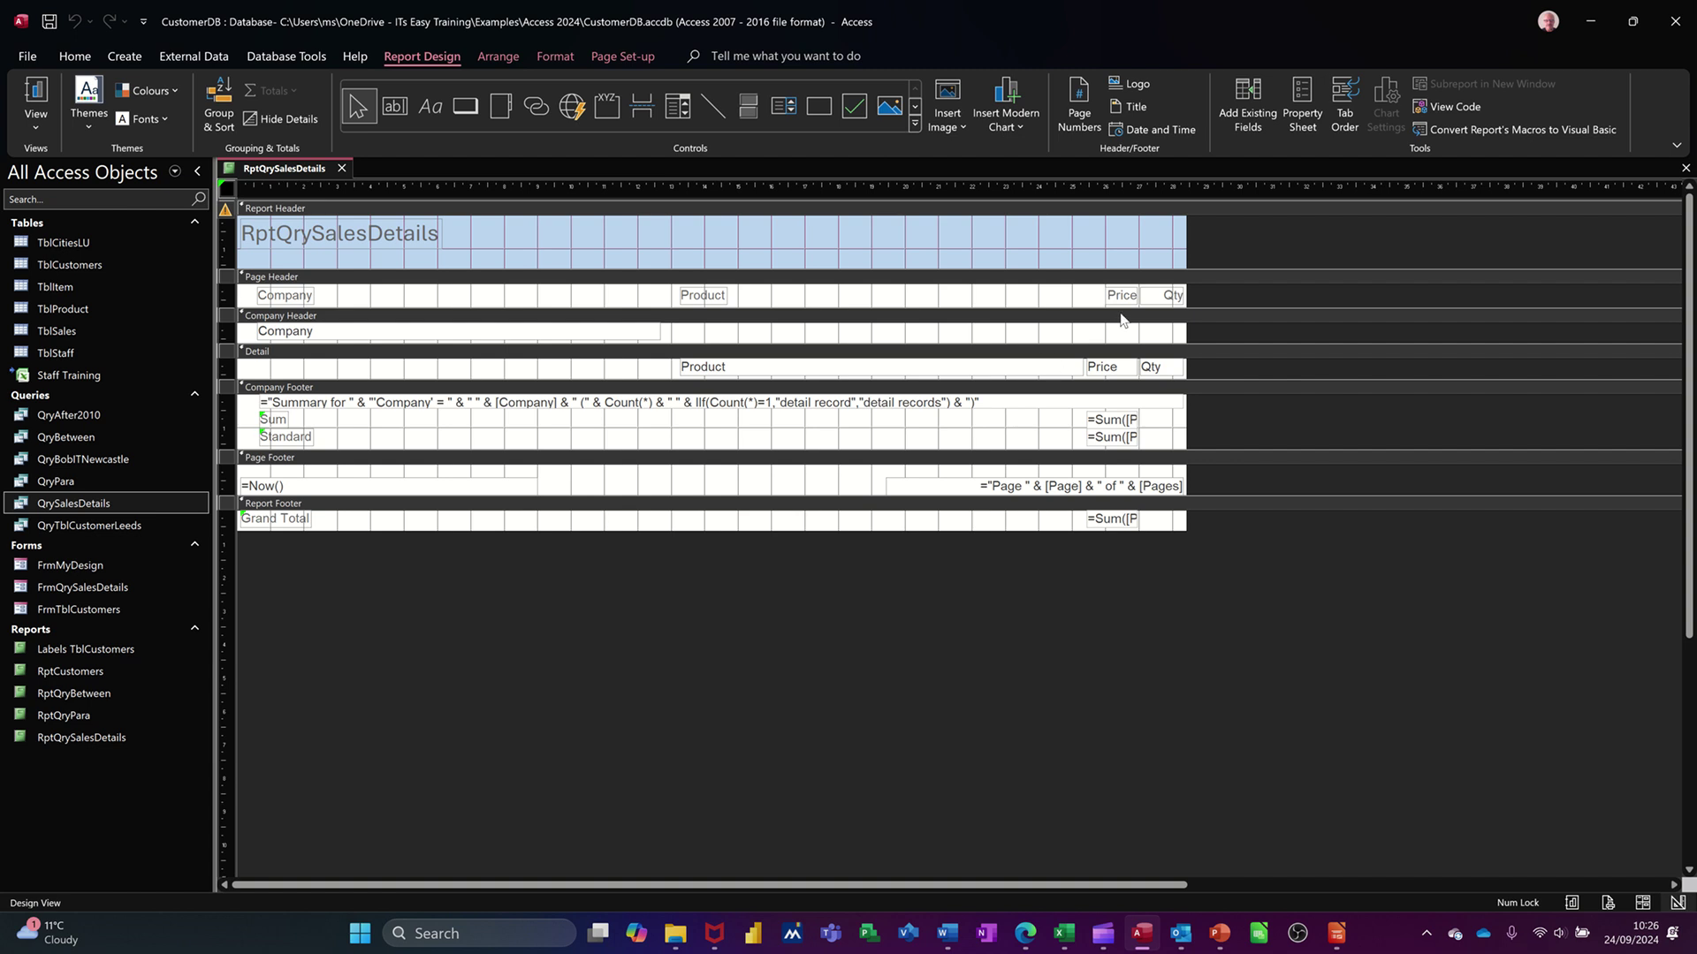
click(784, 369)
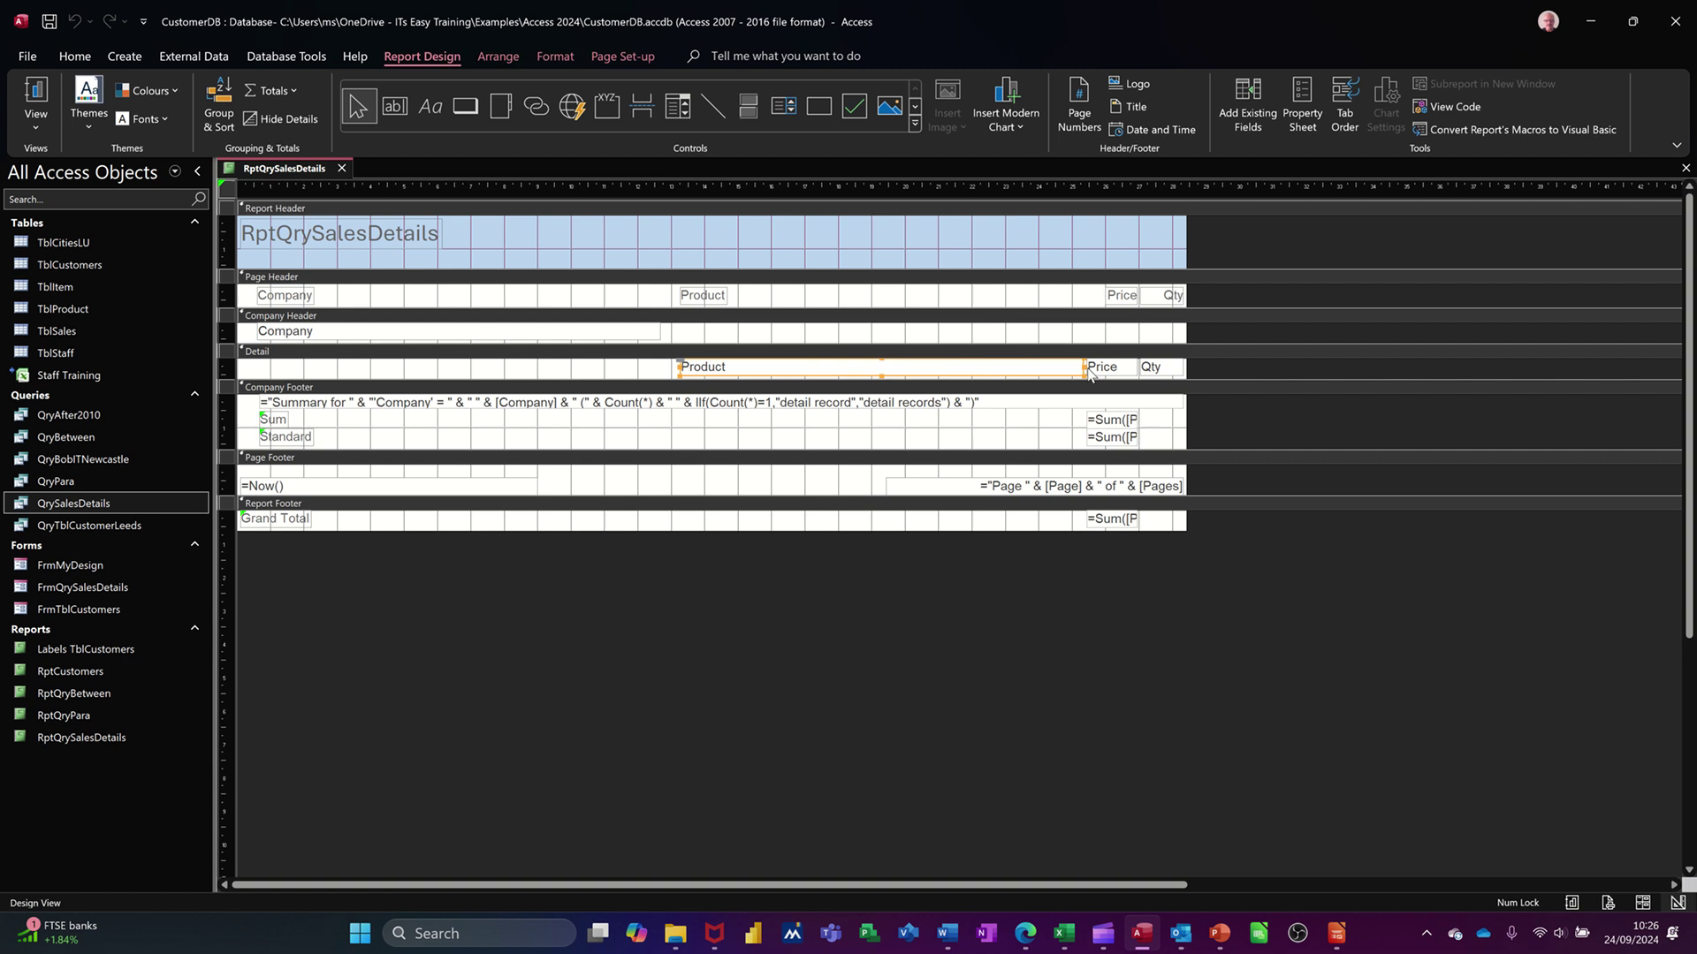
drag(1083, 368, 843, 368)
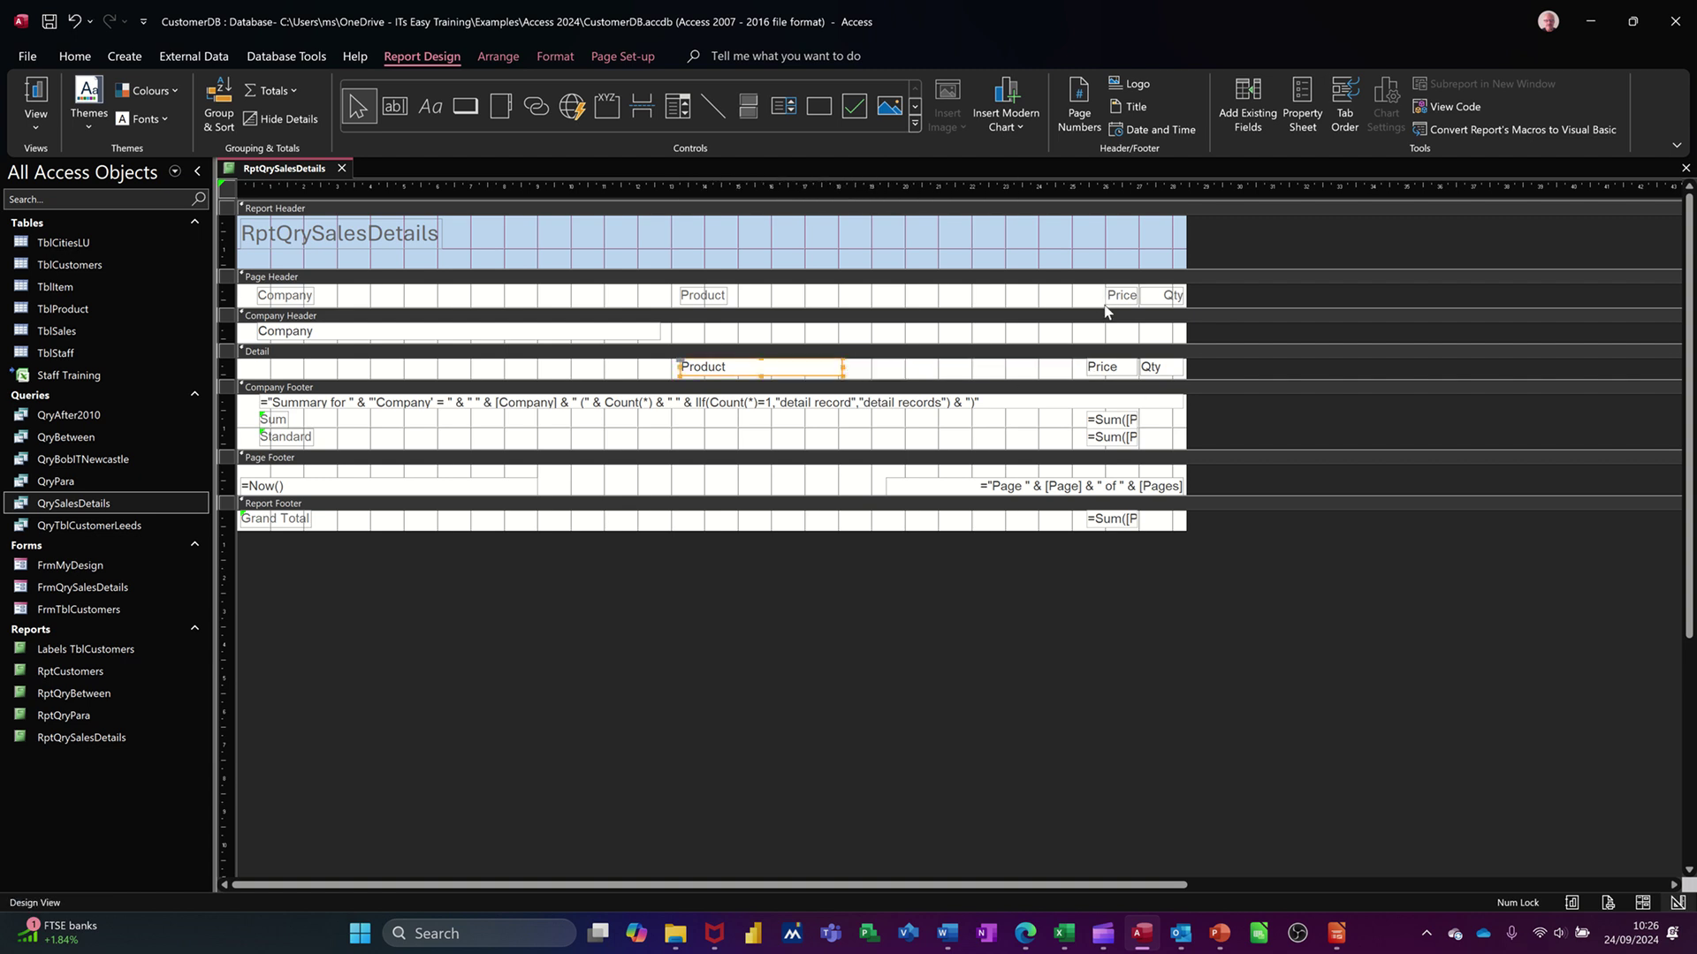
click(758, 300)
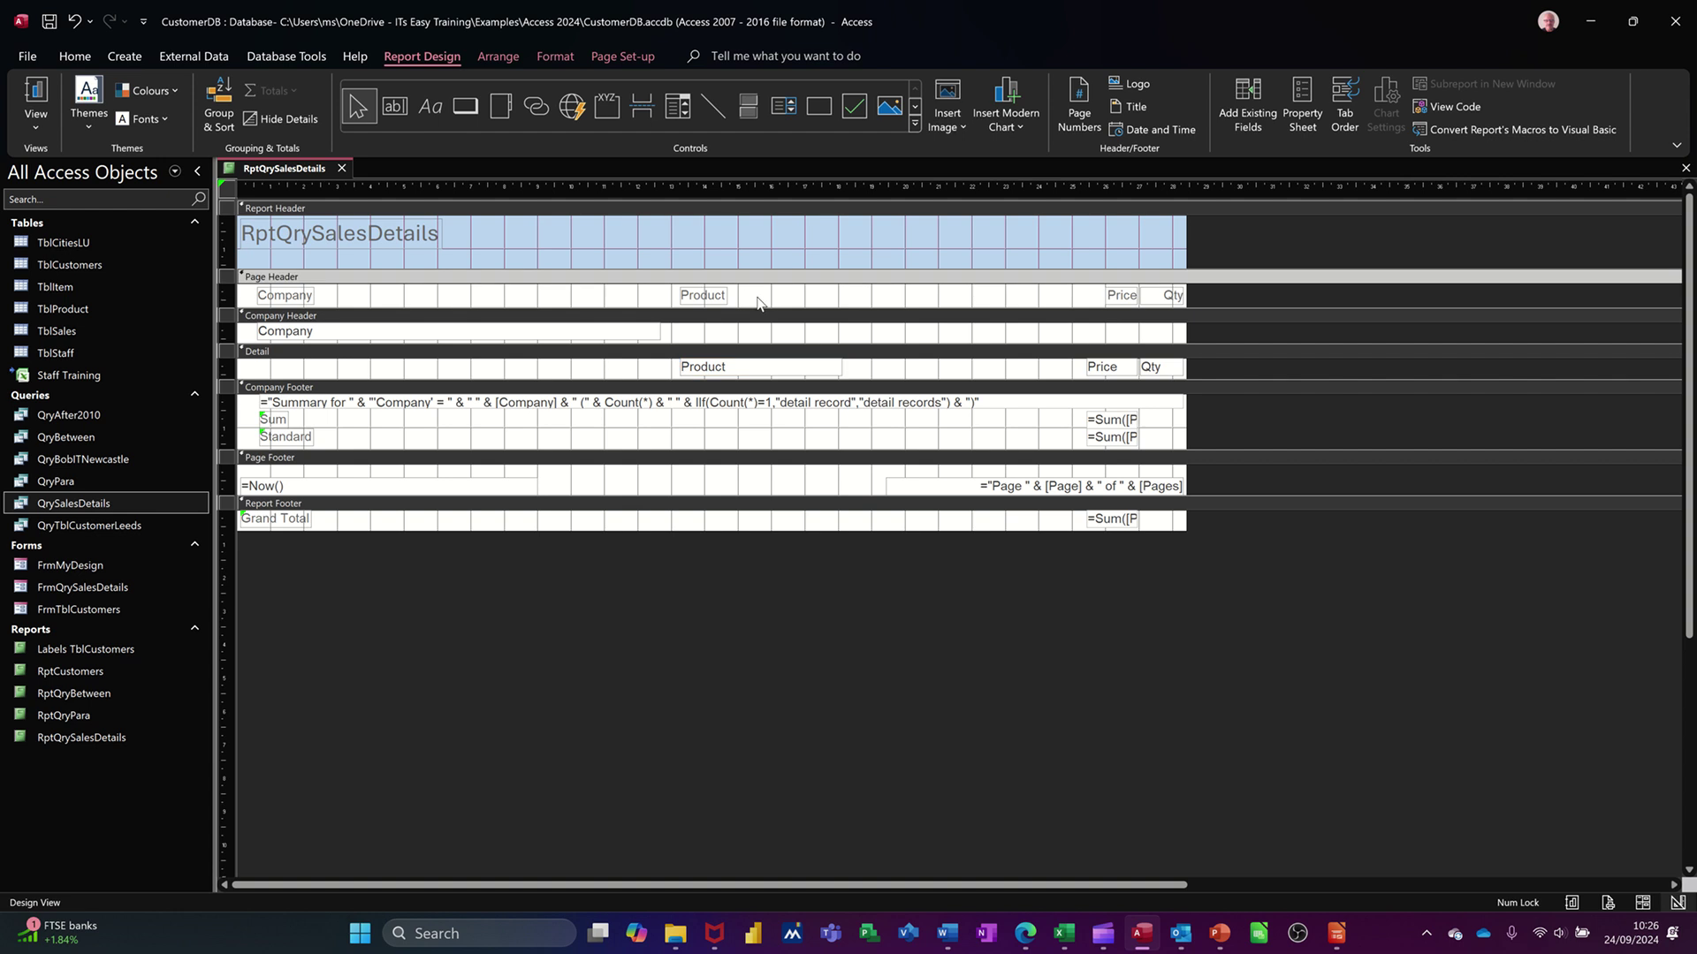
click(827, 369)
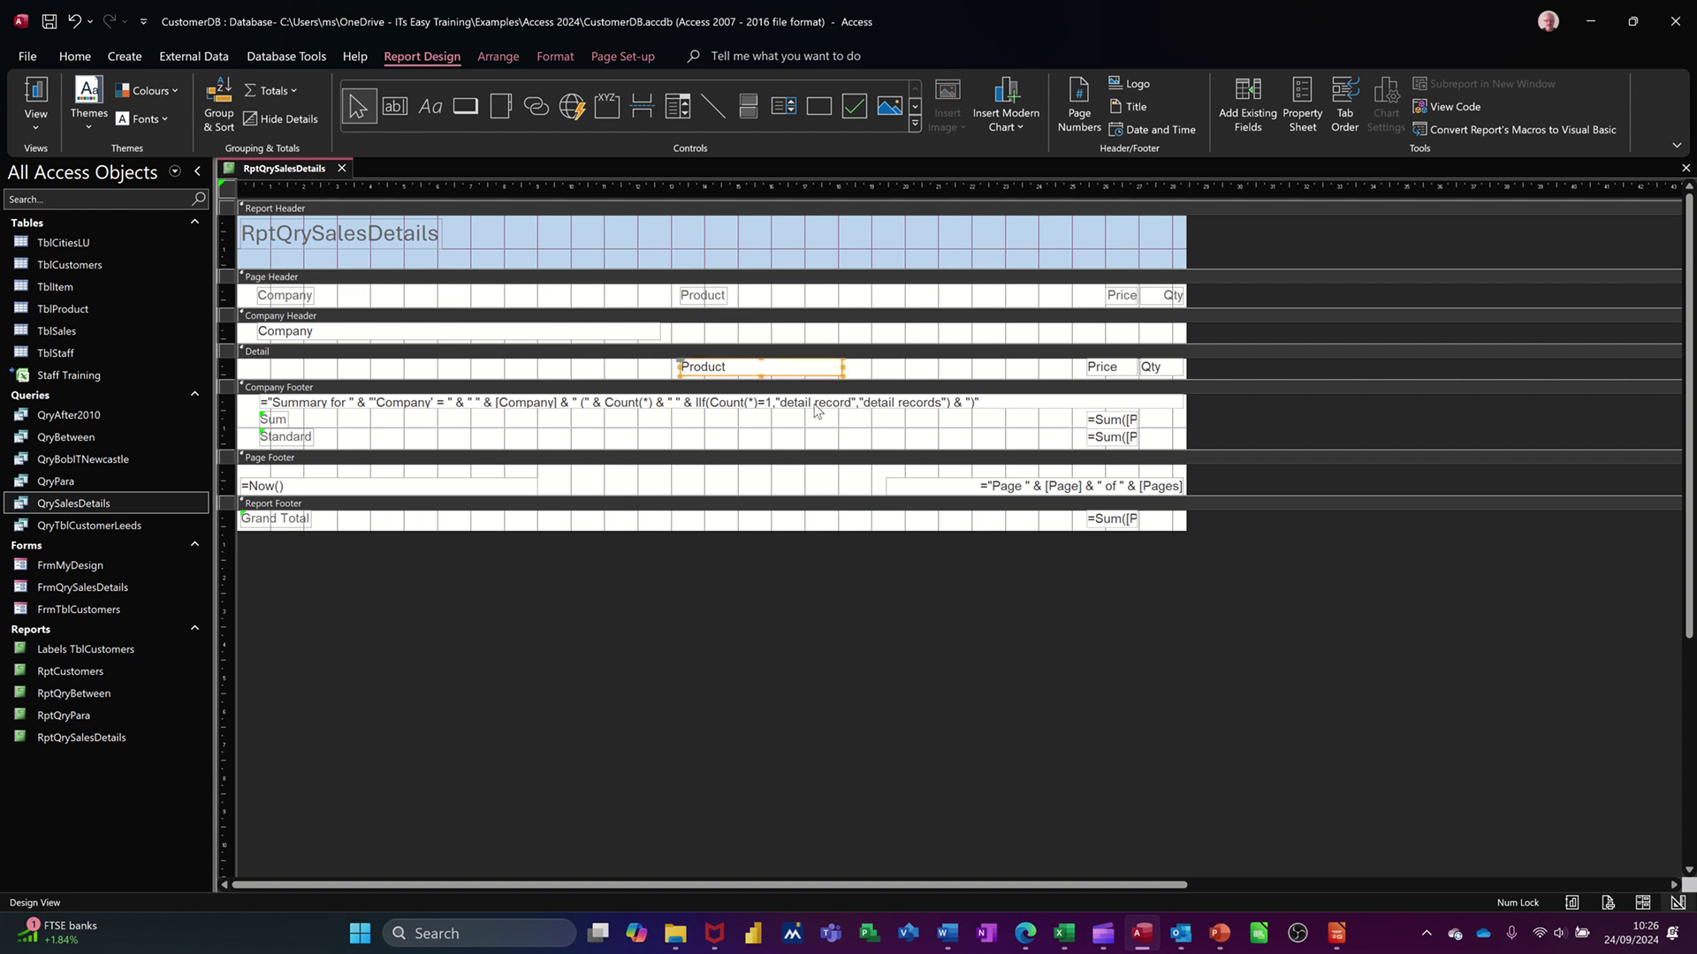
Delete the summary text box from the Company Footer and move the footer's two Sum text boxes left, below the Product field's right end
click(812, 404)
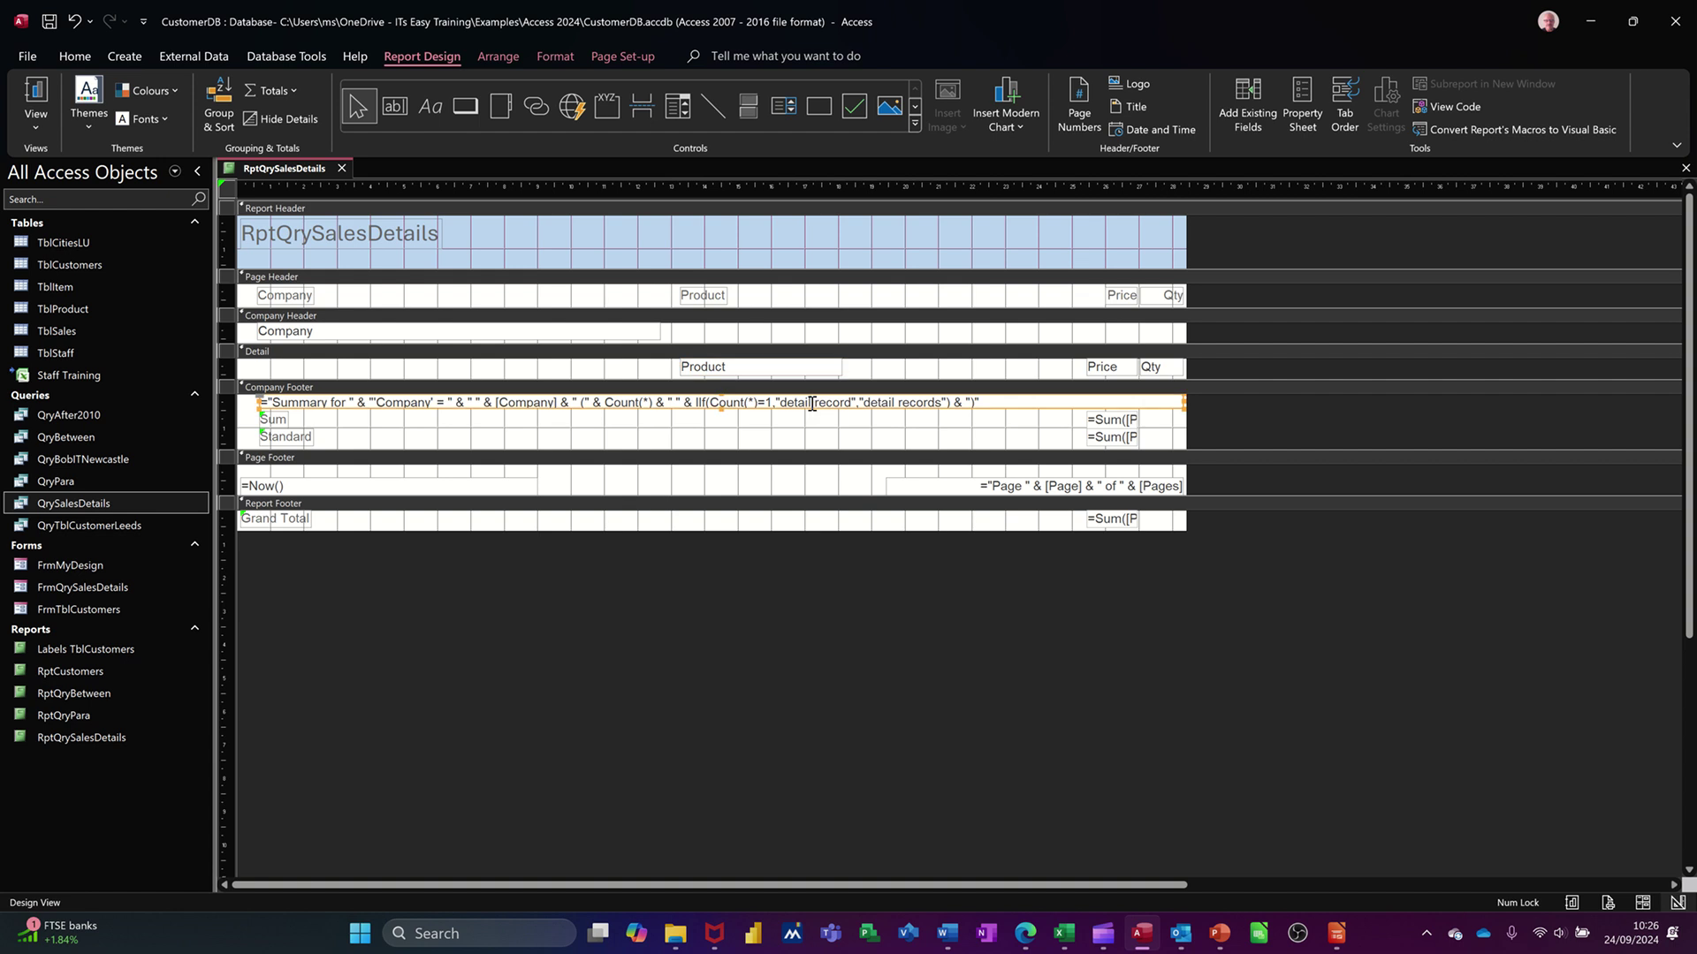
key(Delete)
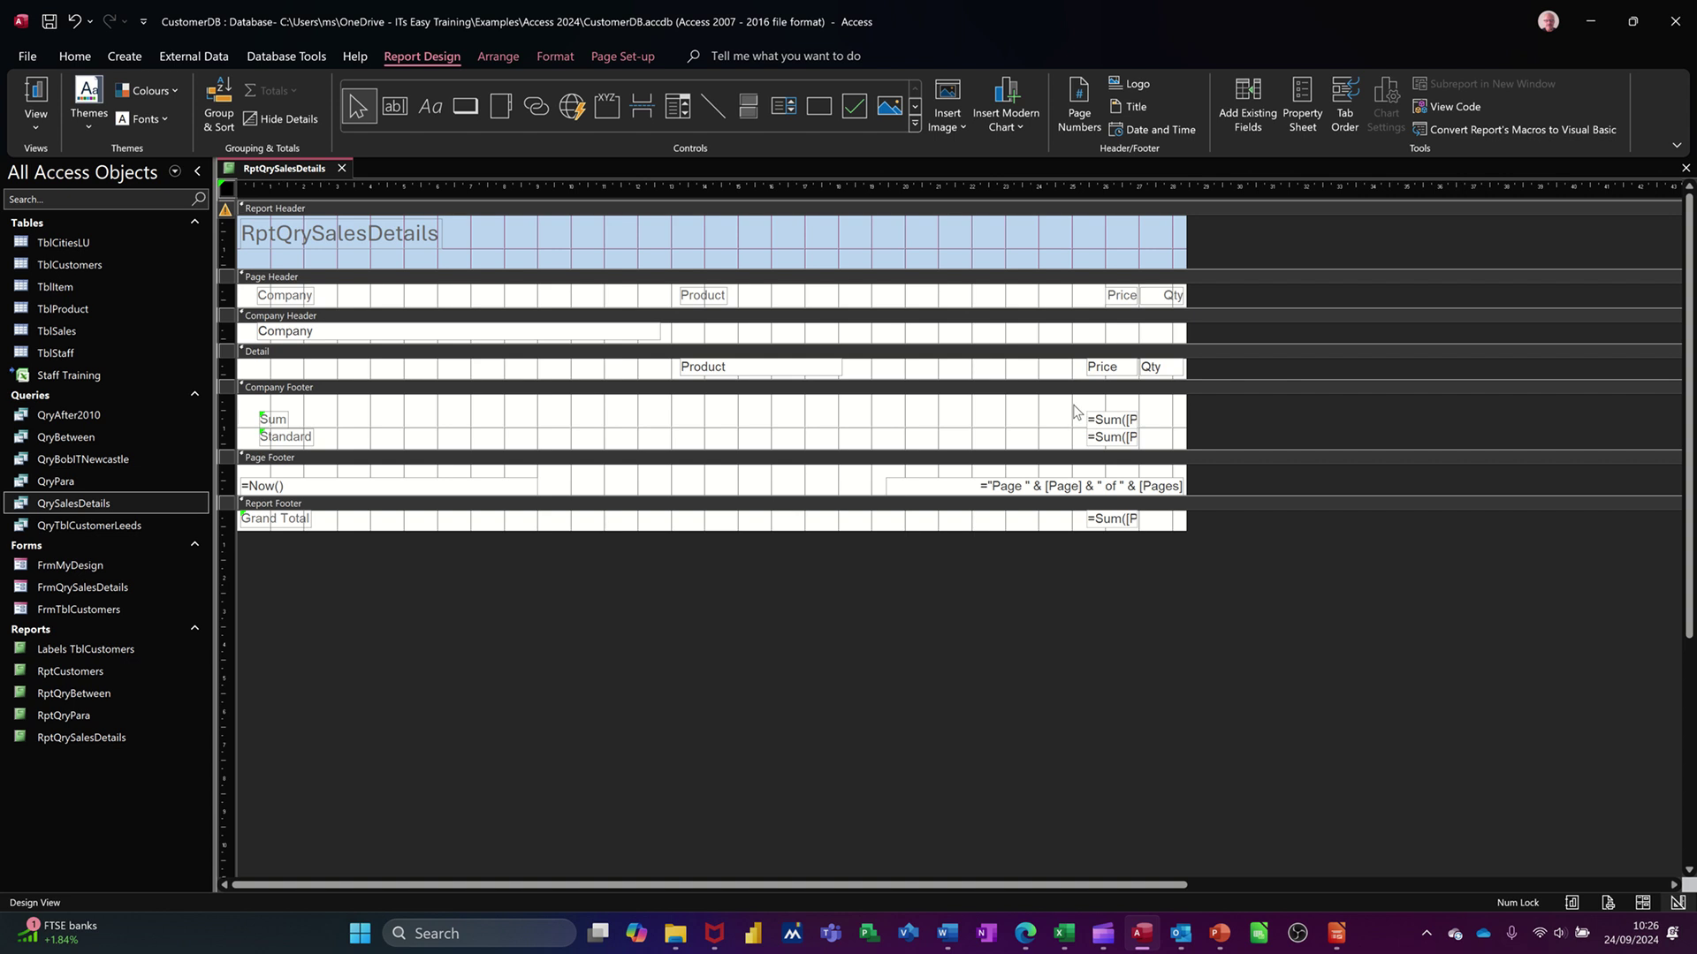
drag(1074, 405, 849, 411)
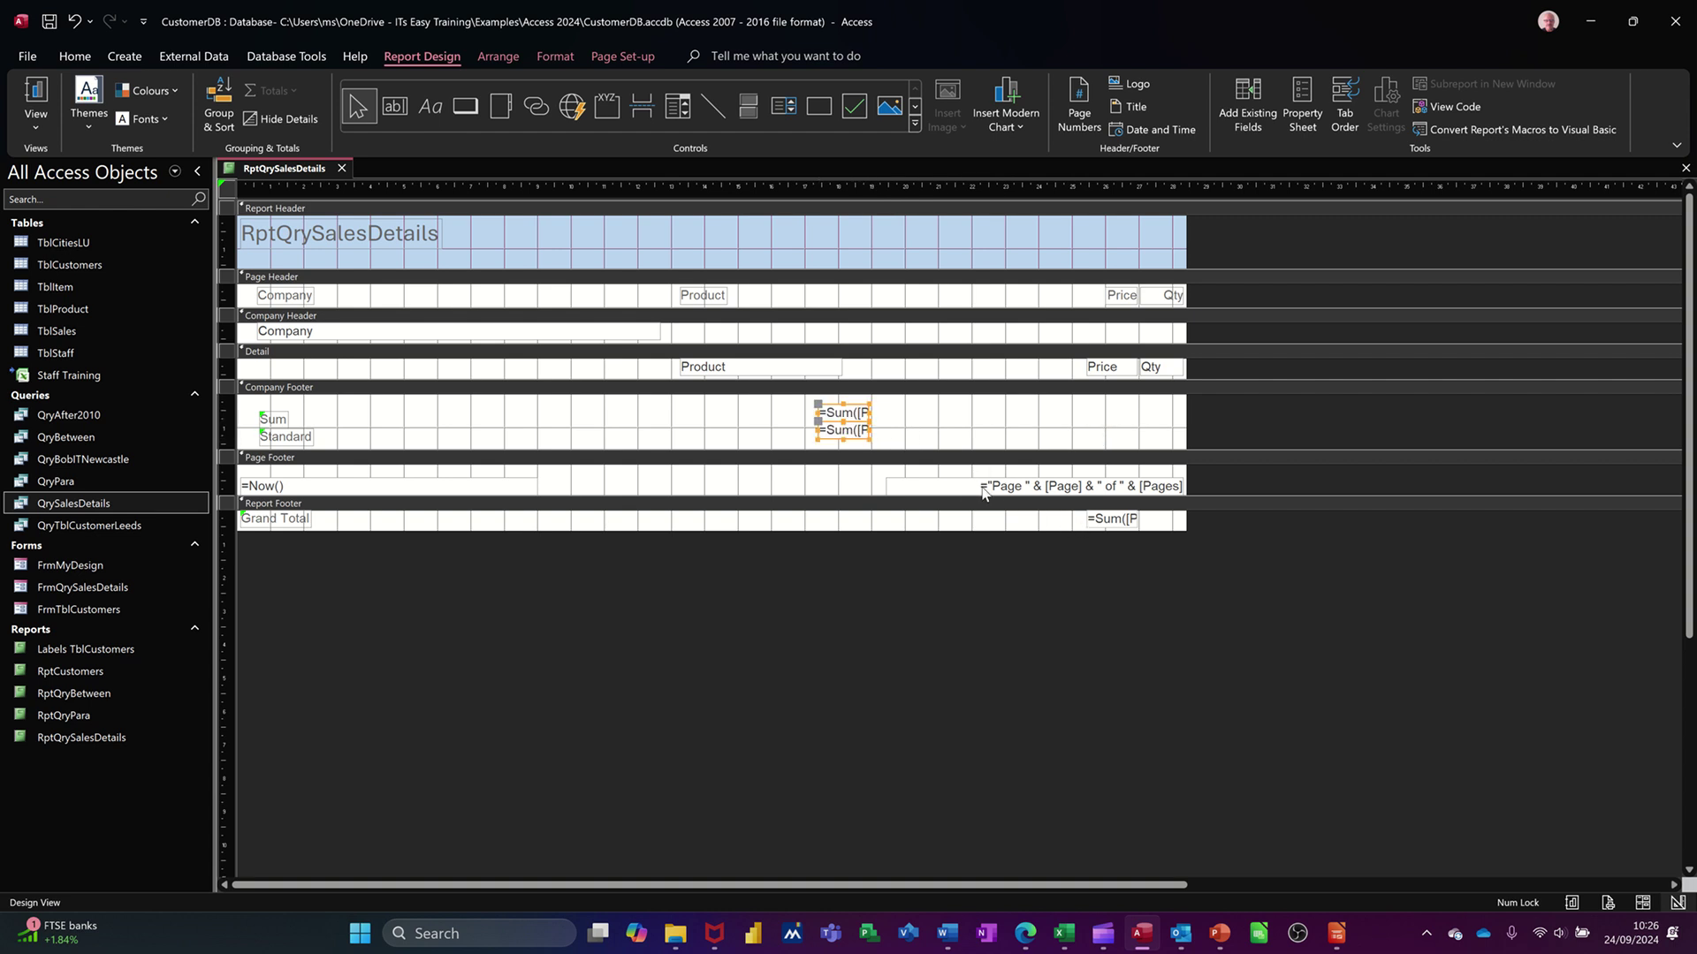
Move the Page Footer's page number text box left, and align the Report Footer's grand total box under the Company Footer's Sum boxes
drag(983, 493, 716, 486)
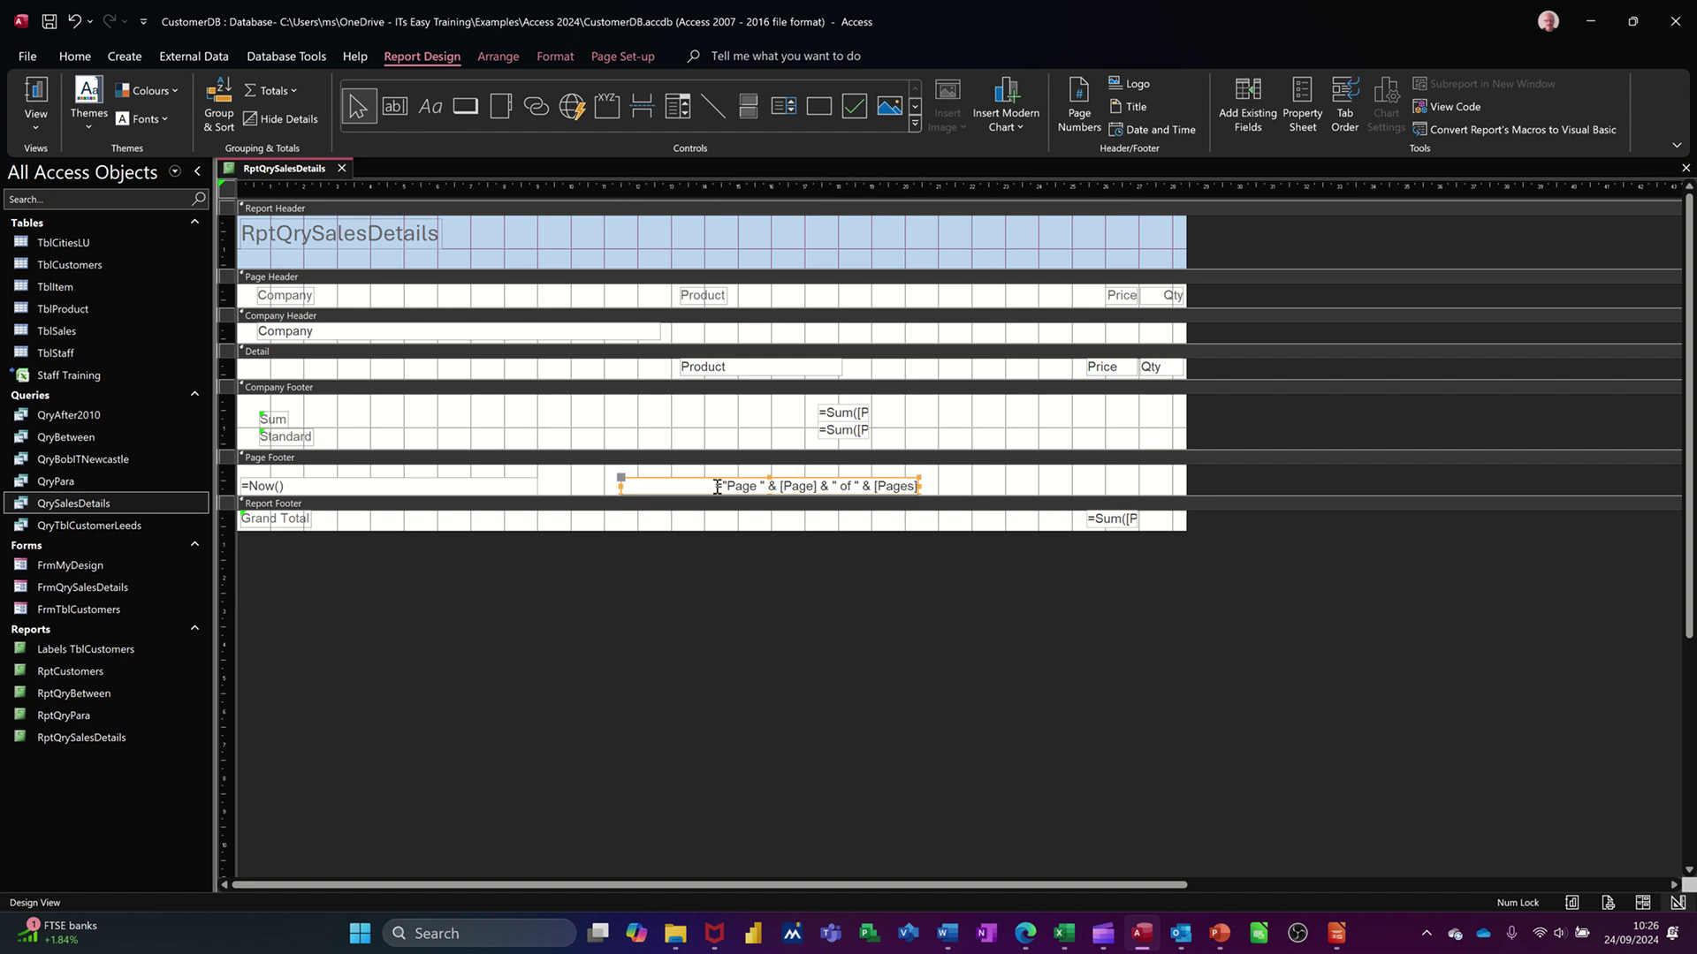
click(1088, 523)
drag(1098, 523, 829, 518)
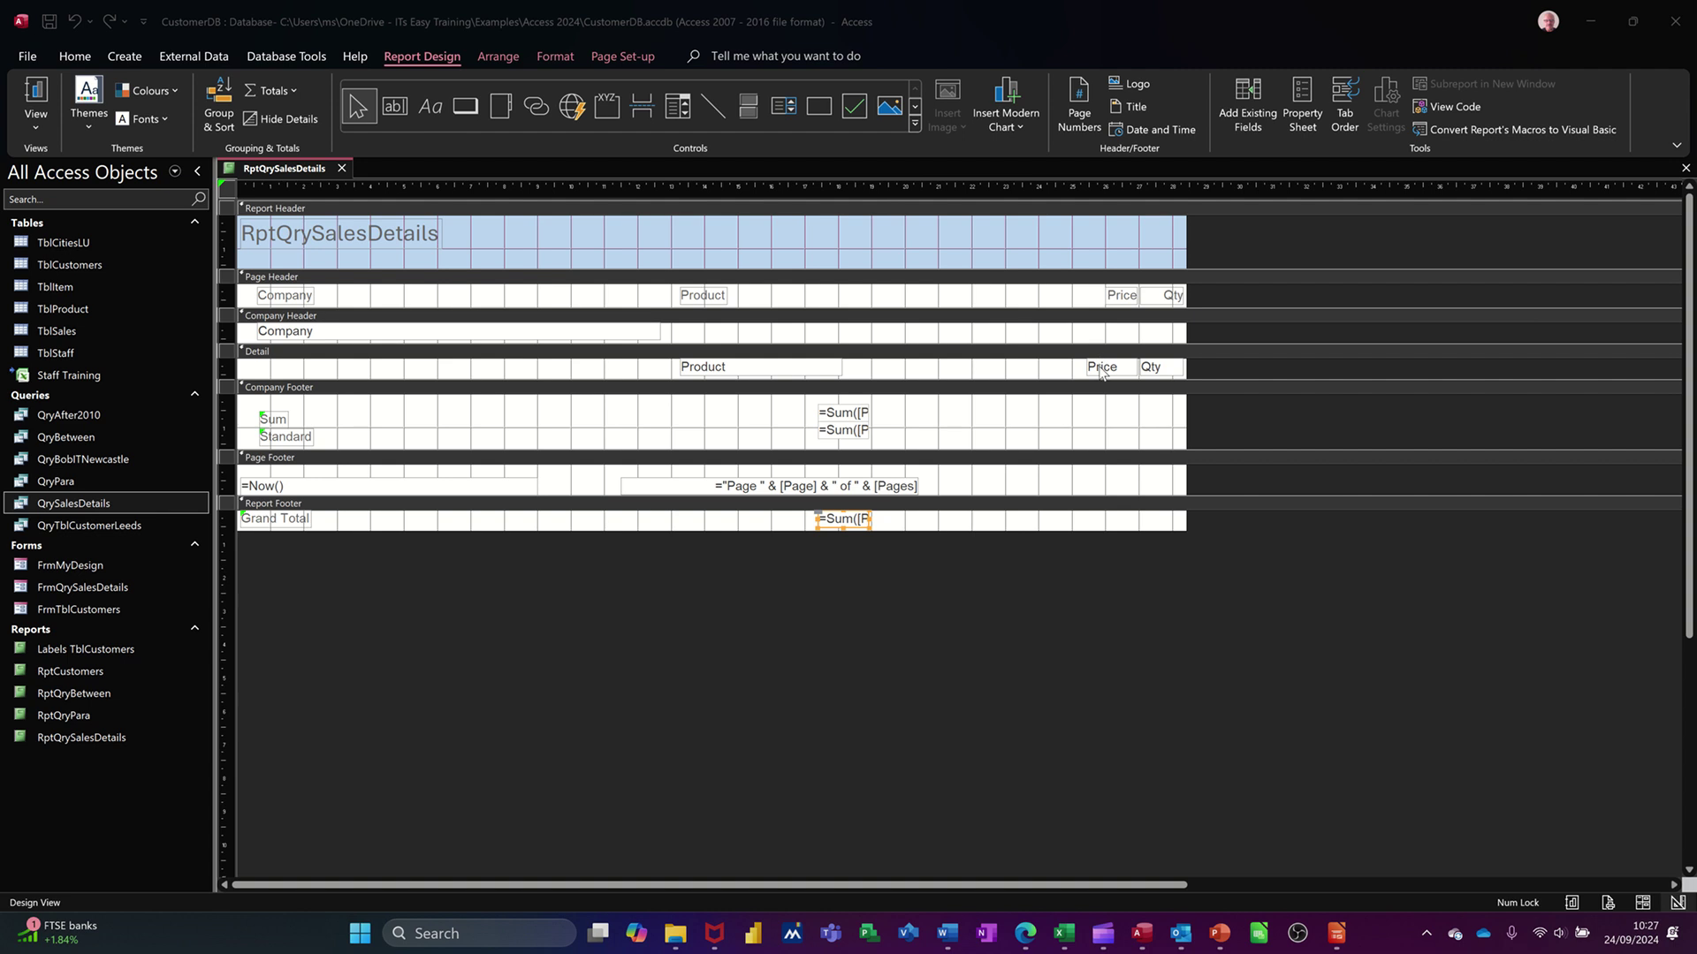
Shift the Detail section's Product text box and its Page Header label left, to just before the Company text box's right end
click(813, 371)
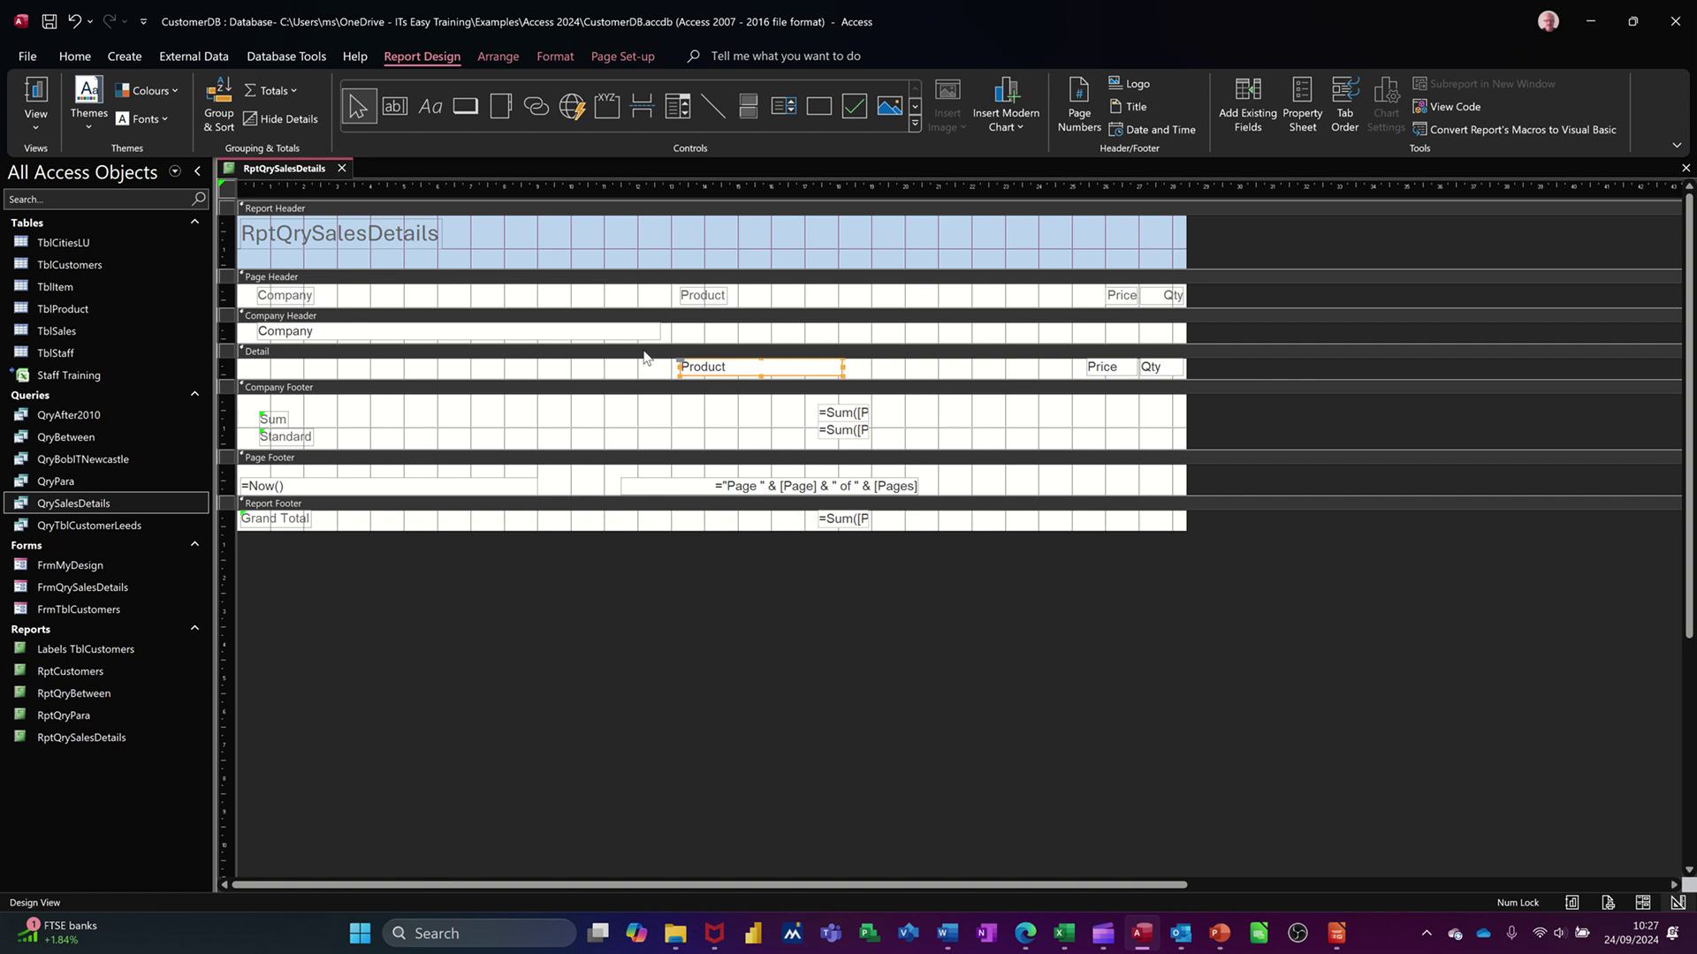
click(608, 371)
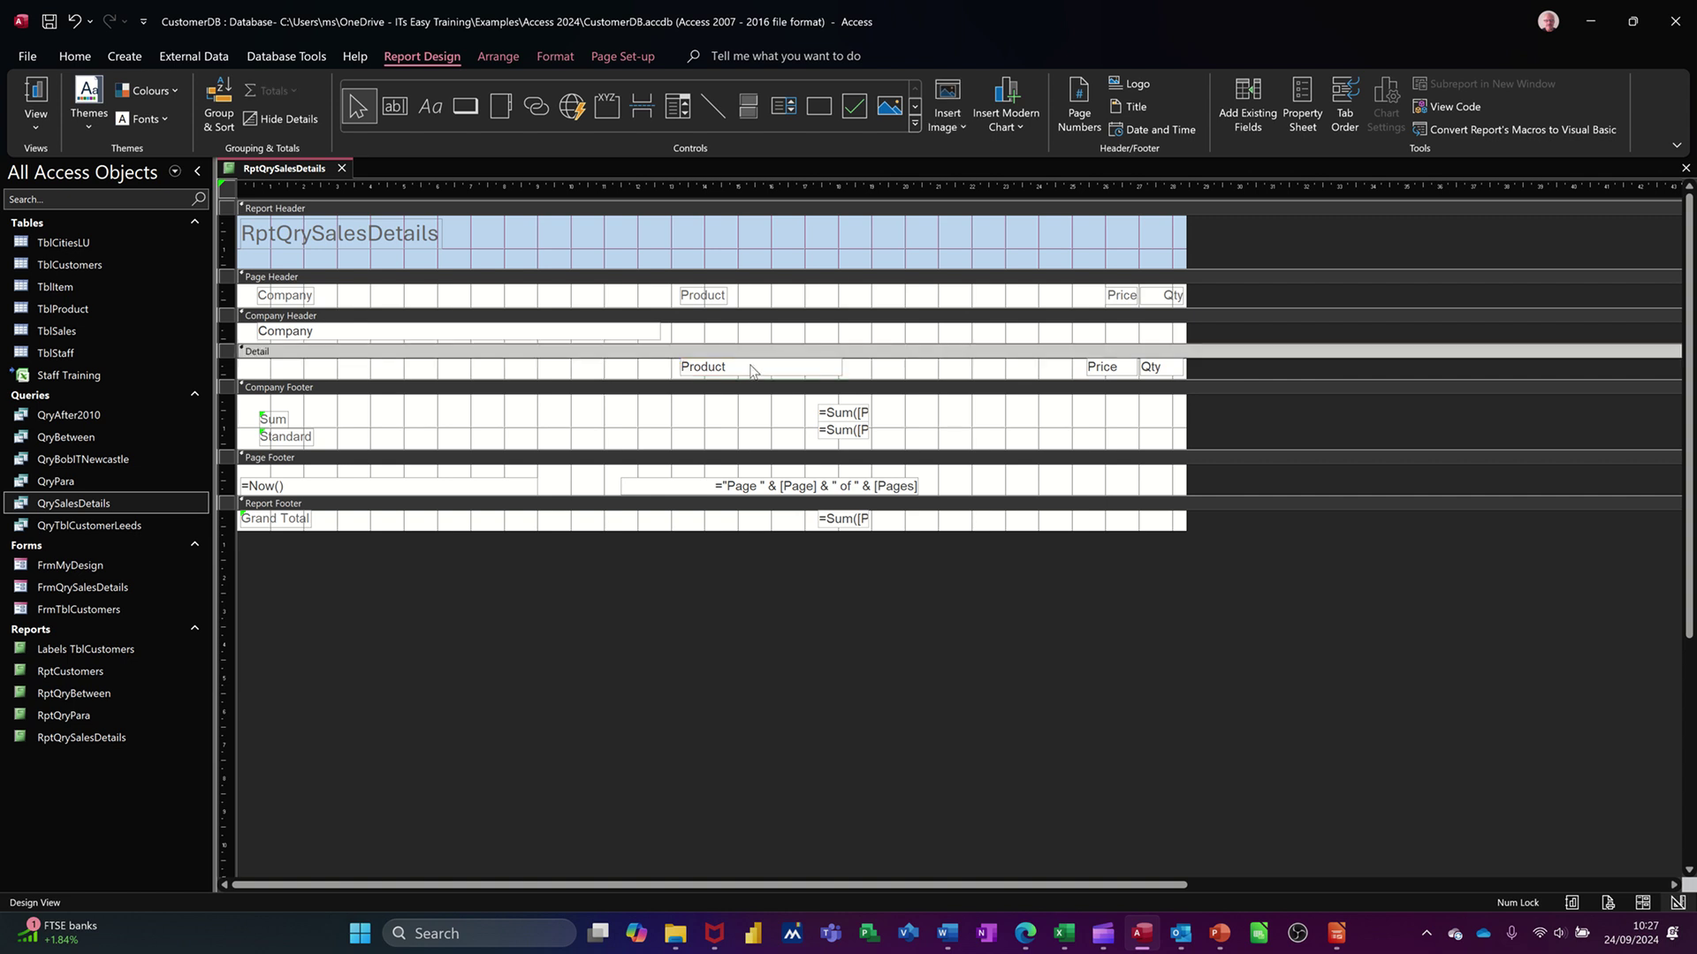
drag(753, 371, 704, 368)
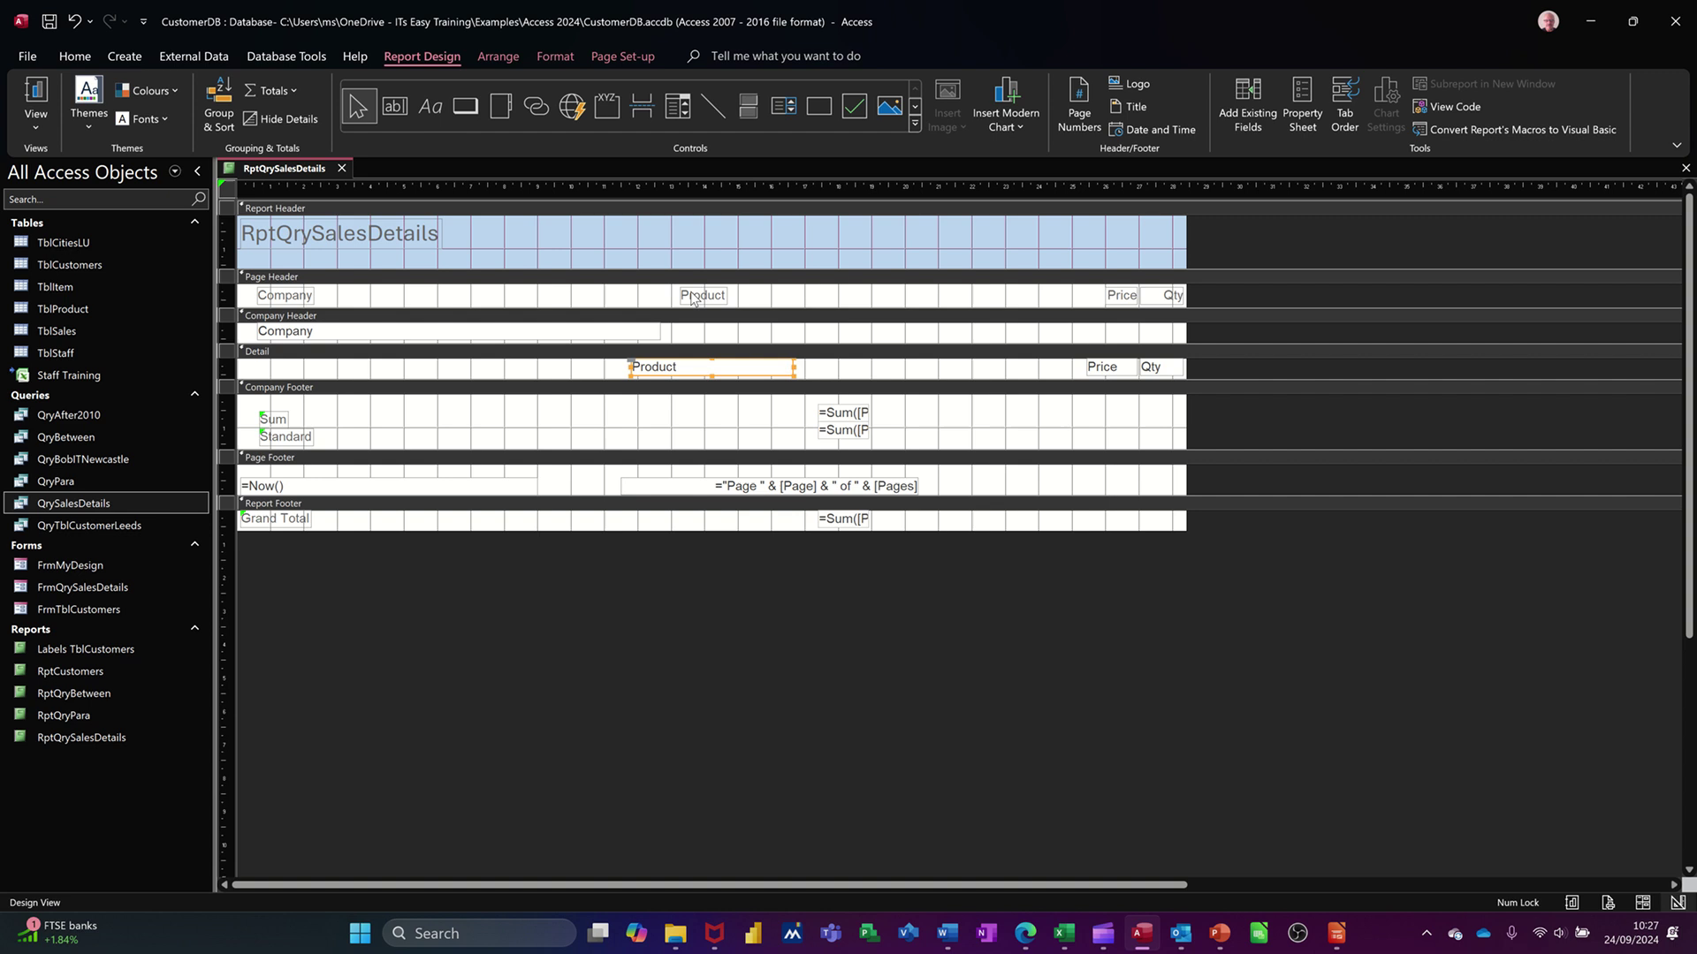
drag(694, 301, 637, 296)
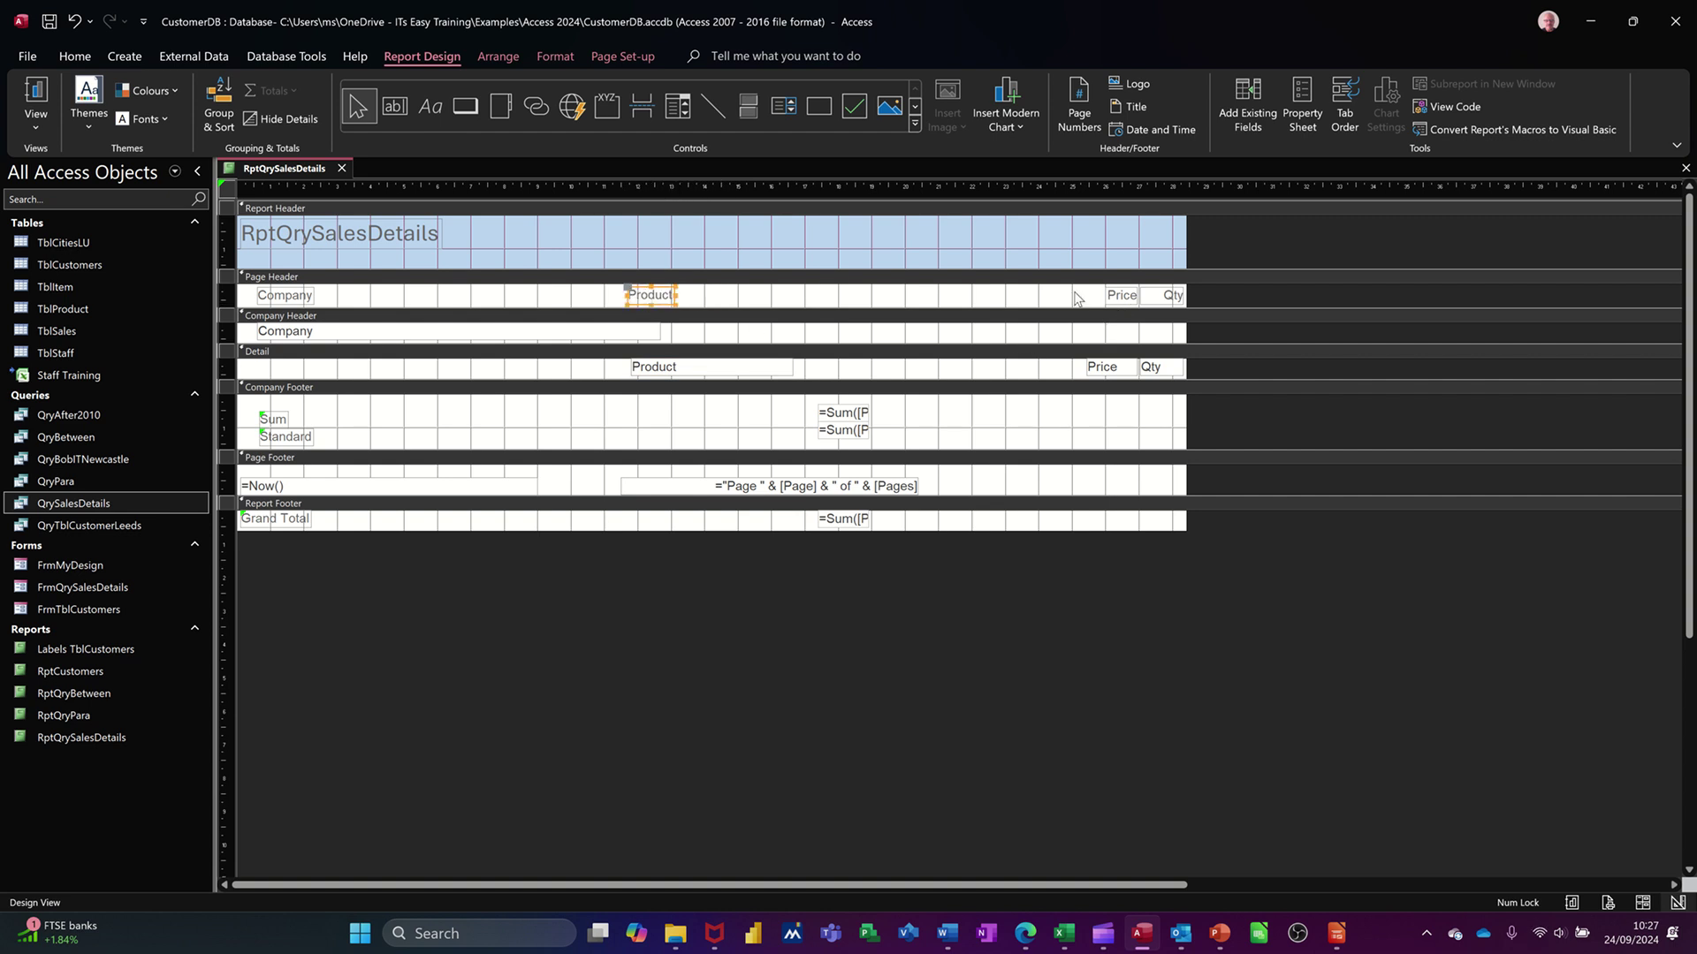
Move the Price and Qty labels in the Page Header and their Detail text boxes left, directly beside the Product field
drag(1076, 298, 831, 296)
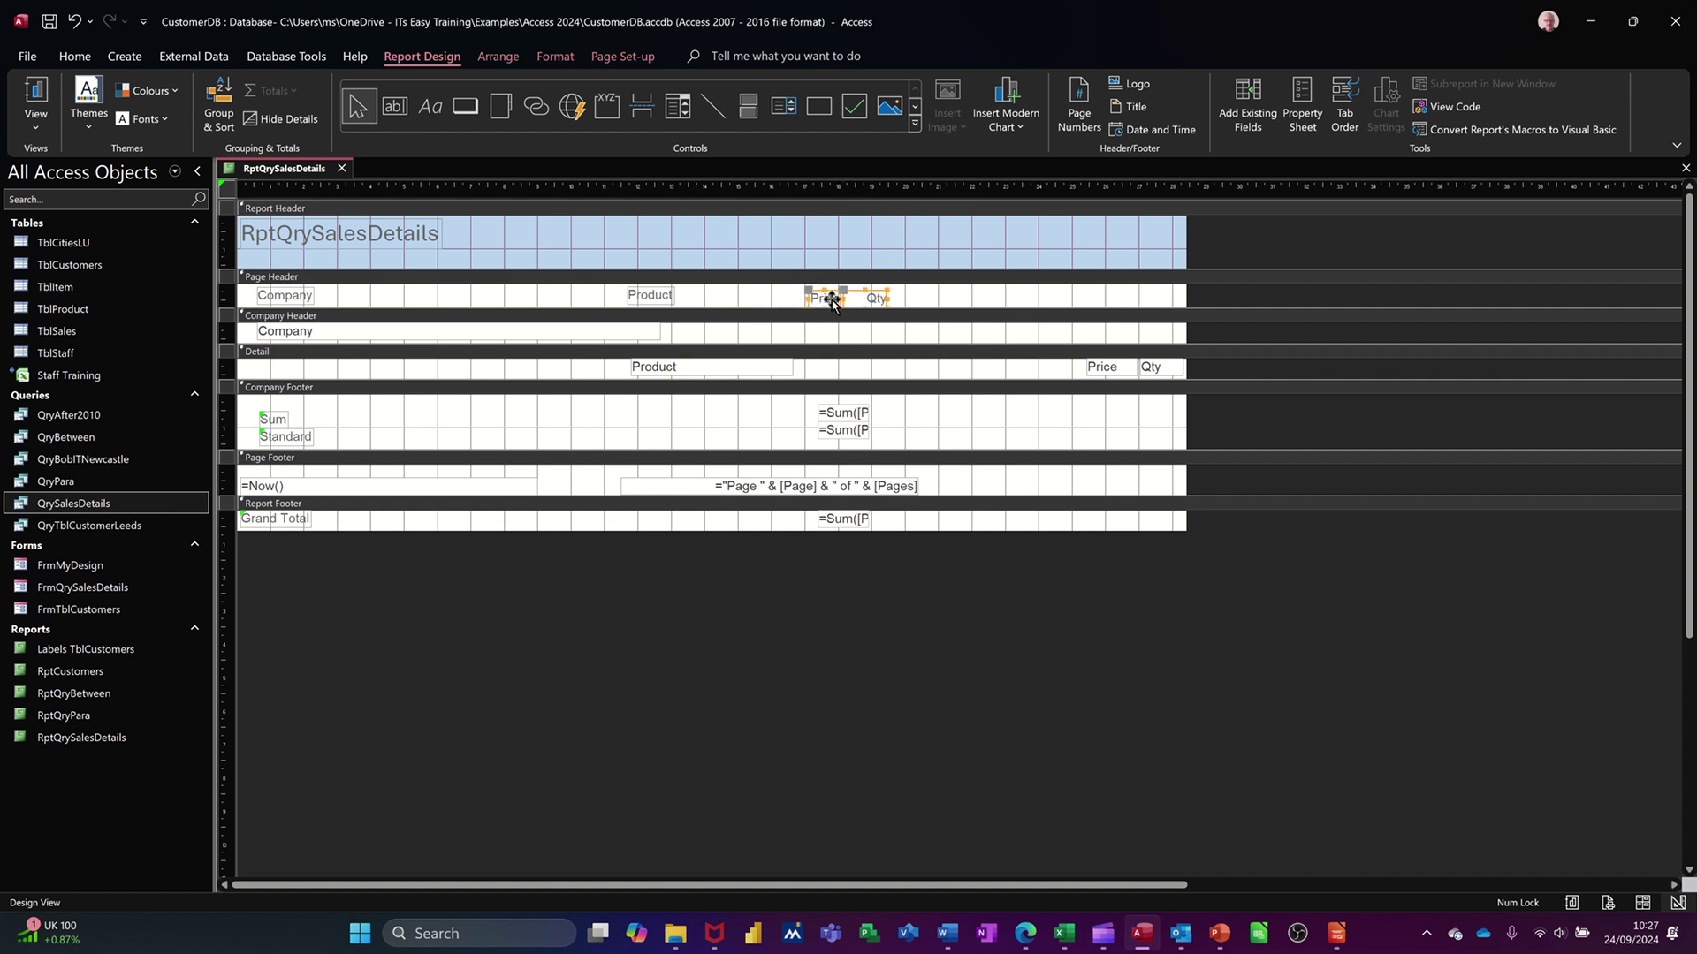
click(1077, 369)
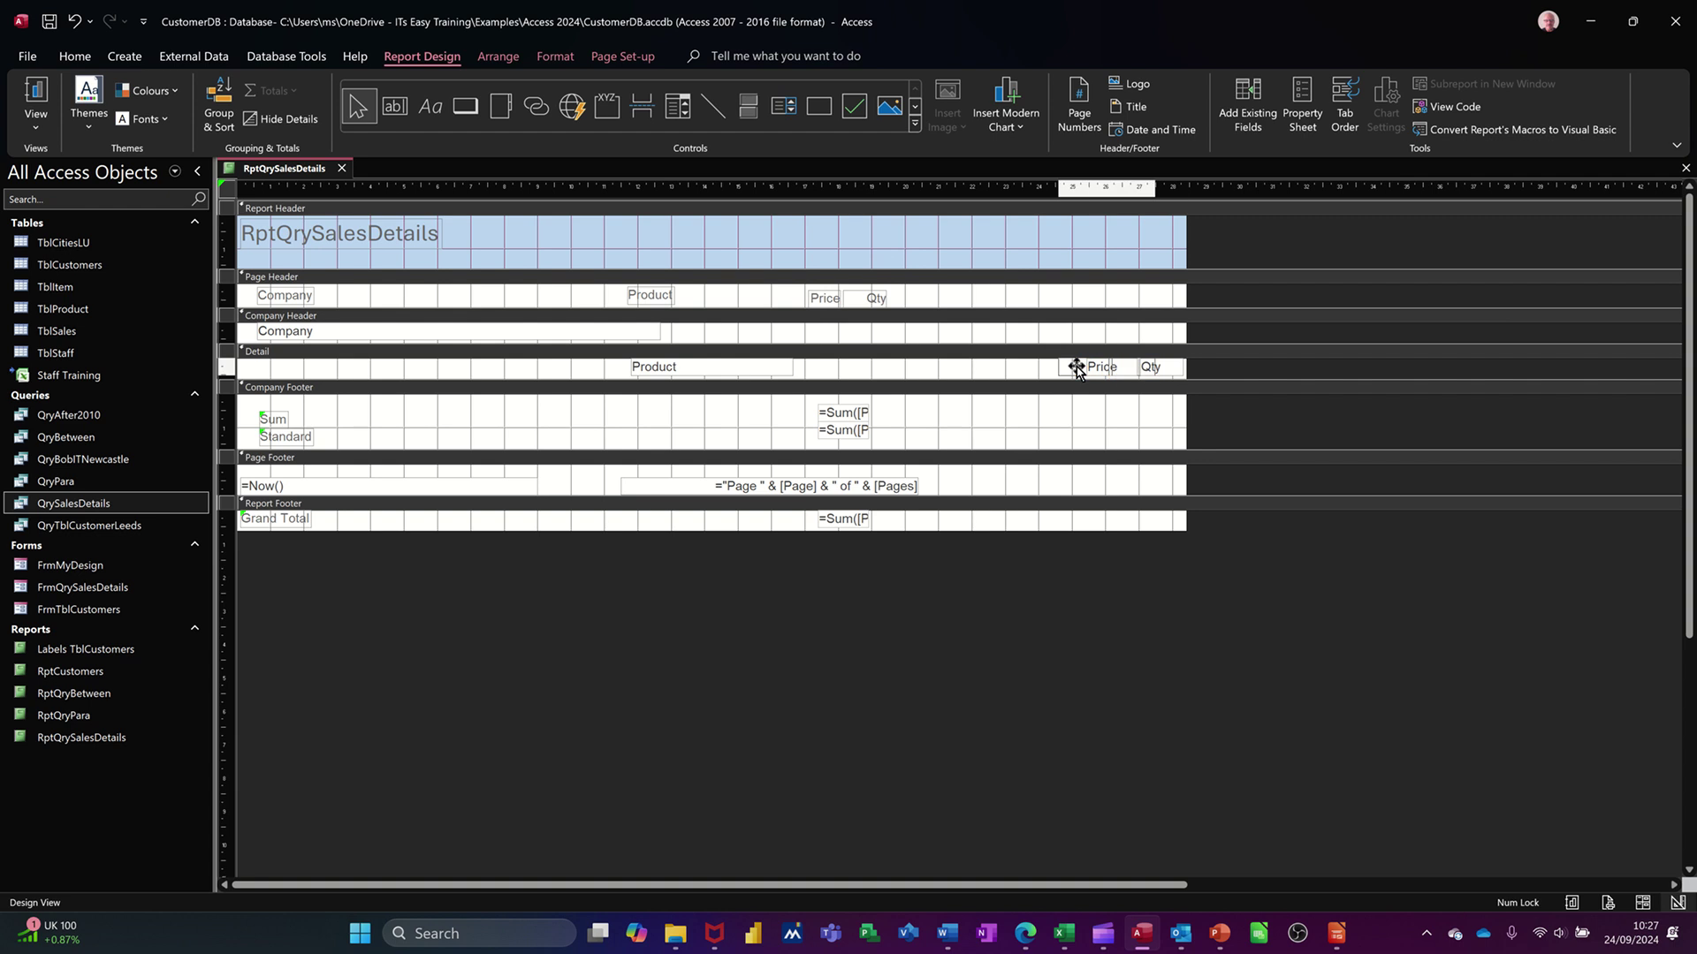
drag(1076, 370, 838, 375)
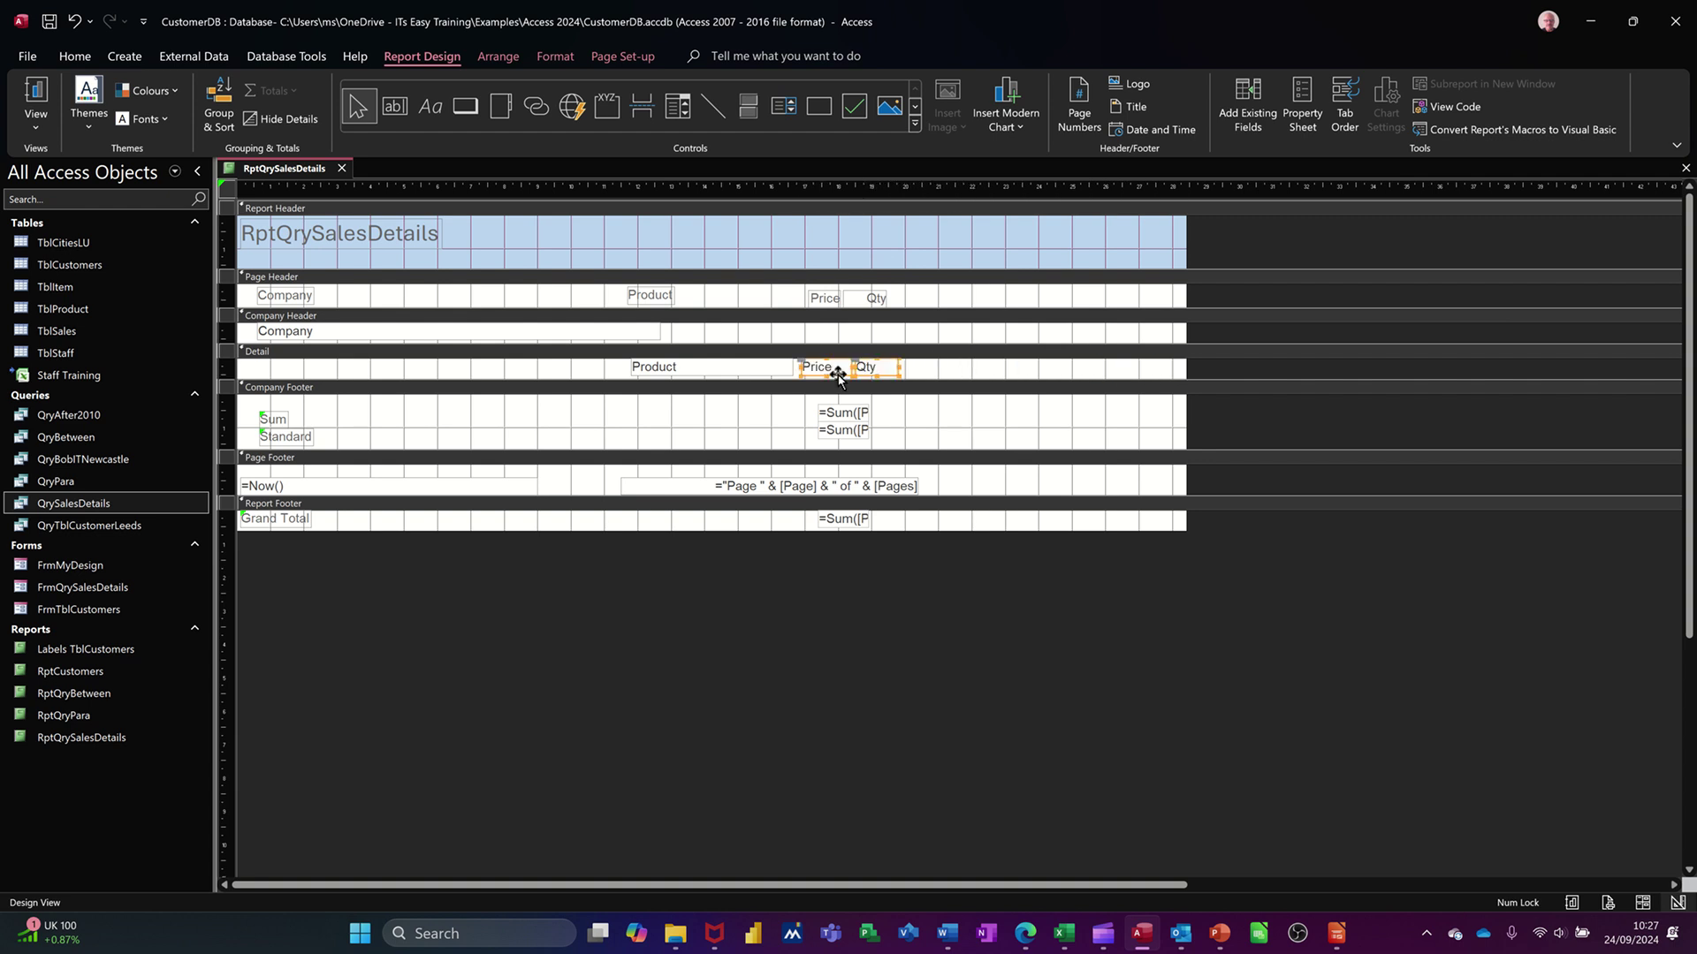
Nudge the grand total text box and the two Company Footer Sum text boxes slightly left to line up under Price
click(844, 523)
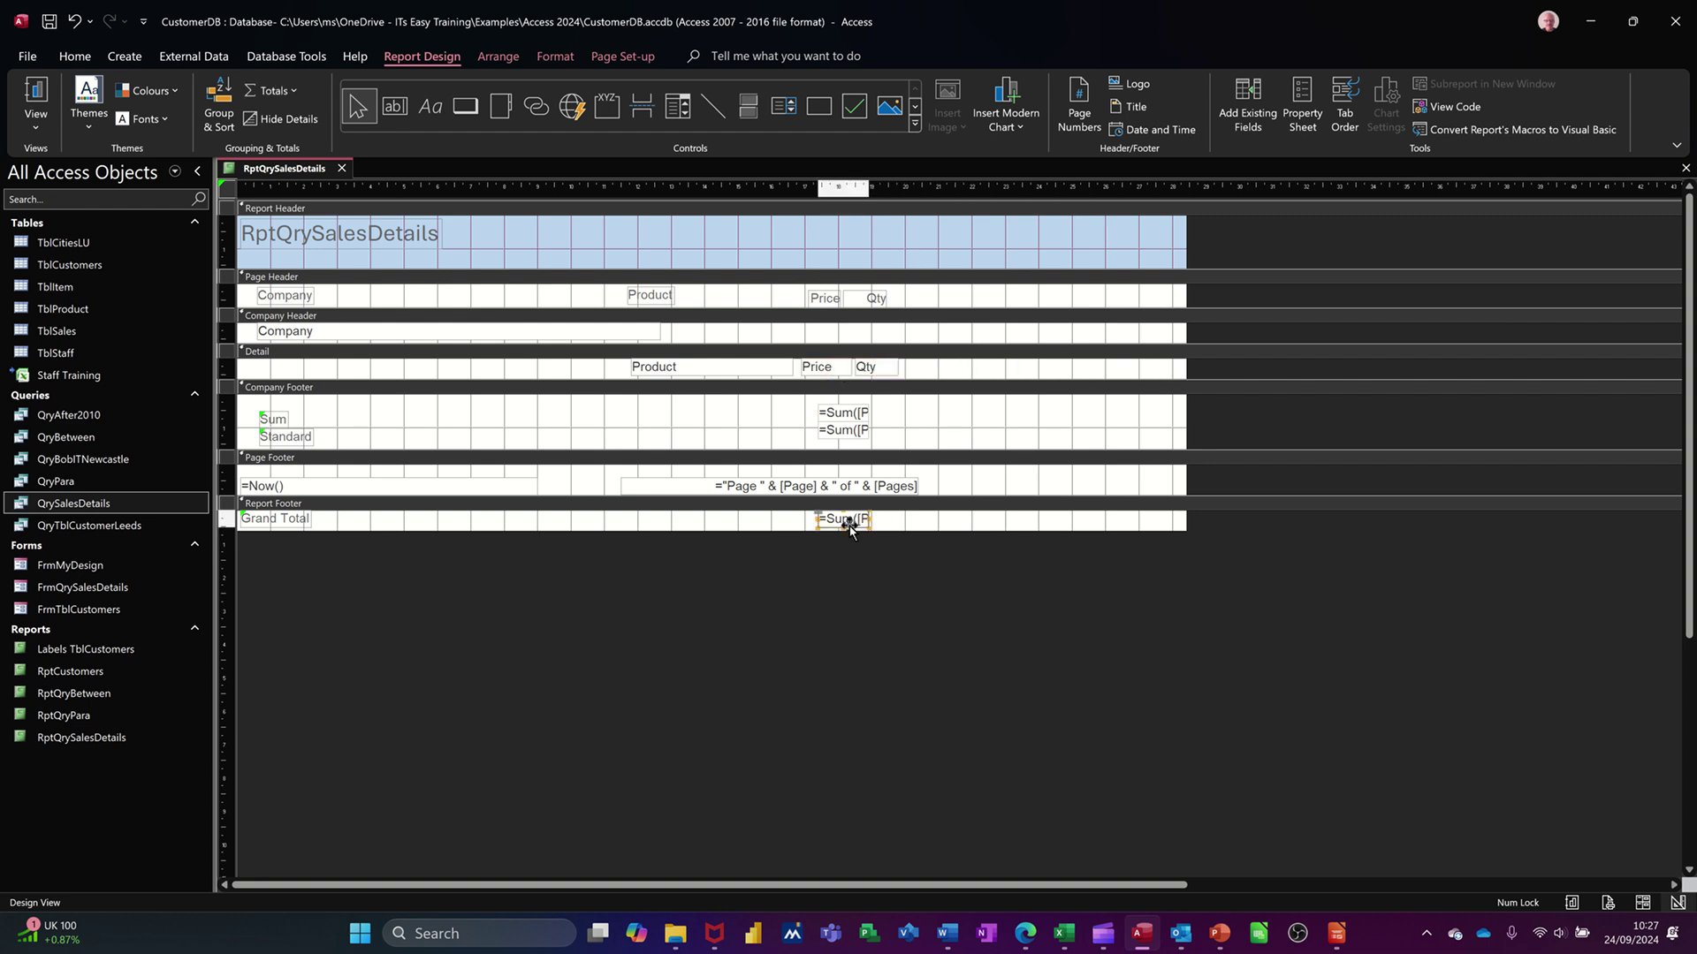
click(837, 411)
drag(836, 412, 826, 431)
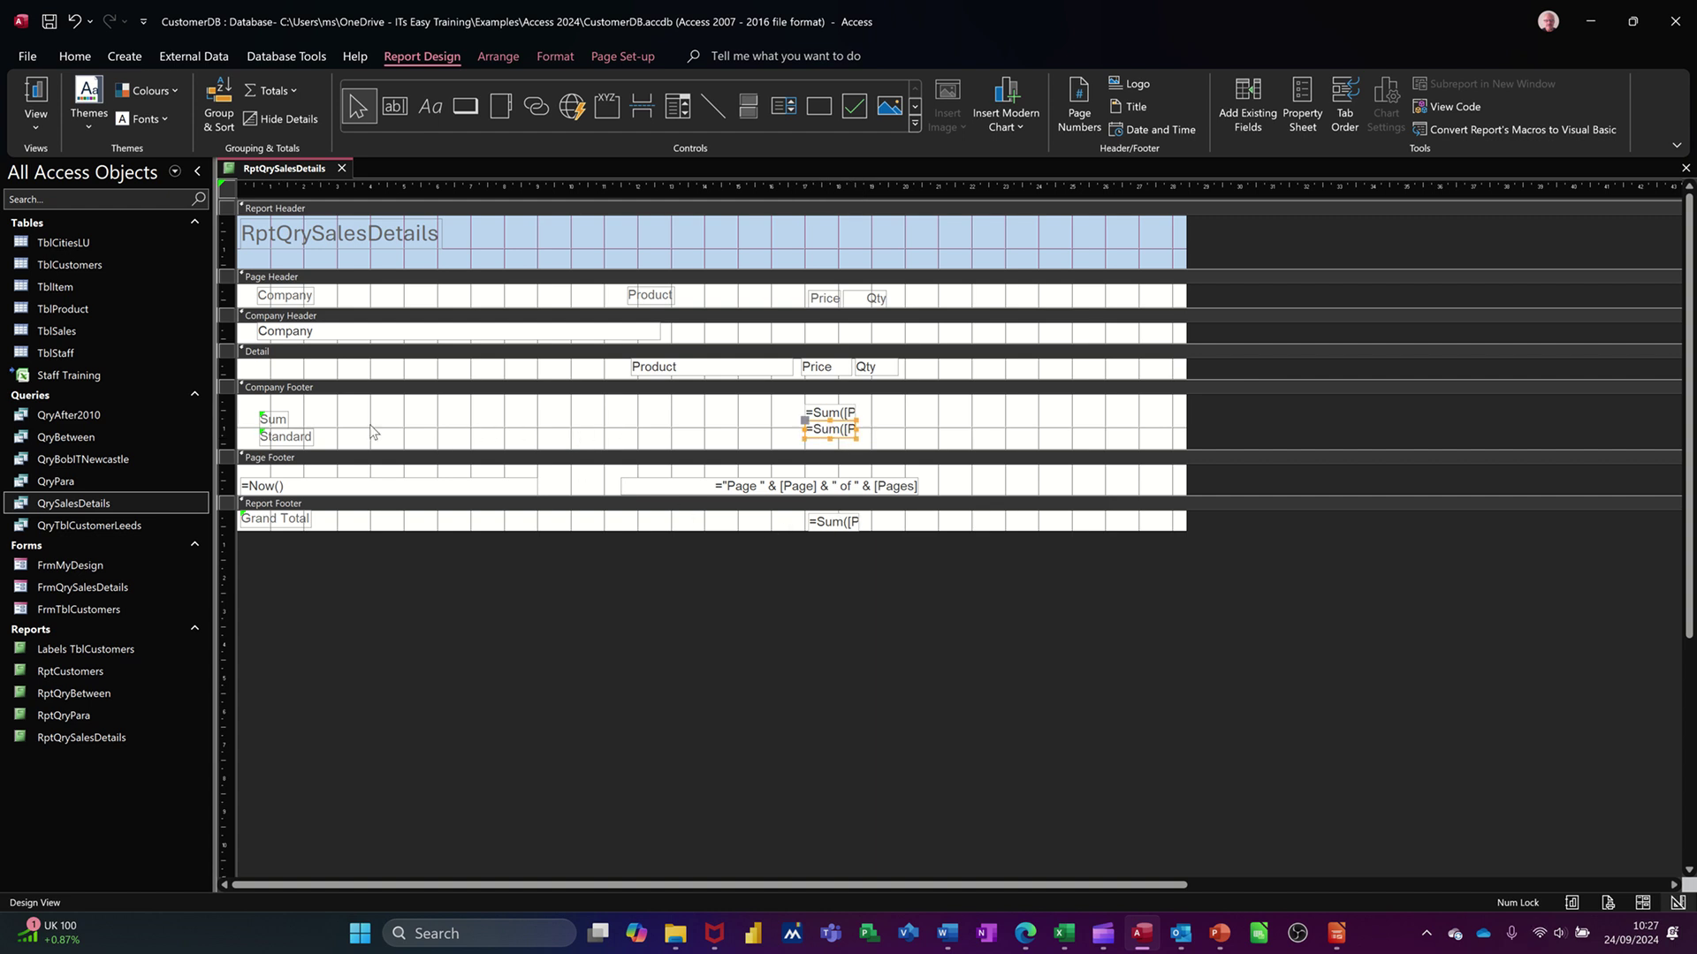
Move the Company Footer's Sum and Standard labels right beside their text boxes, and show the result in Report View
drag(249, 404, 756, 428)
click(607, 420)
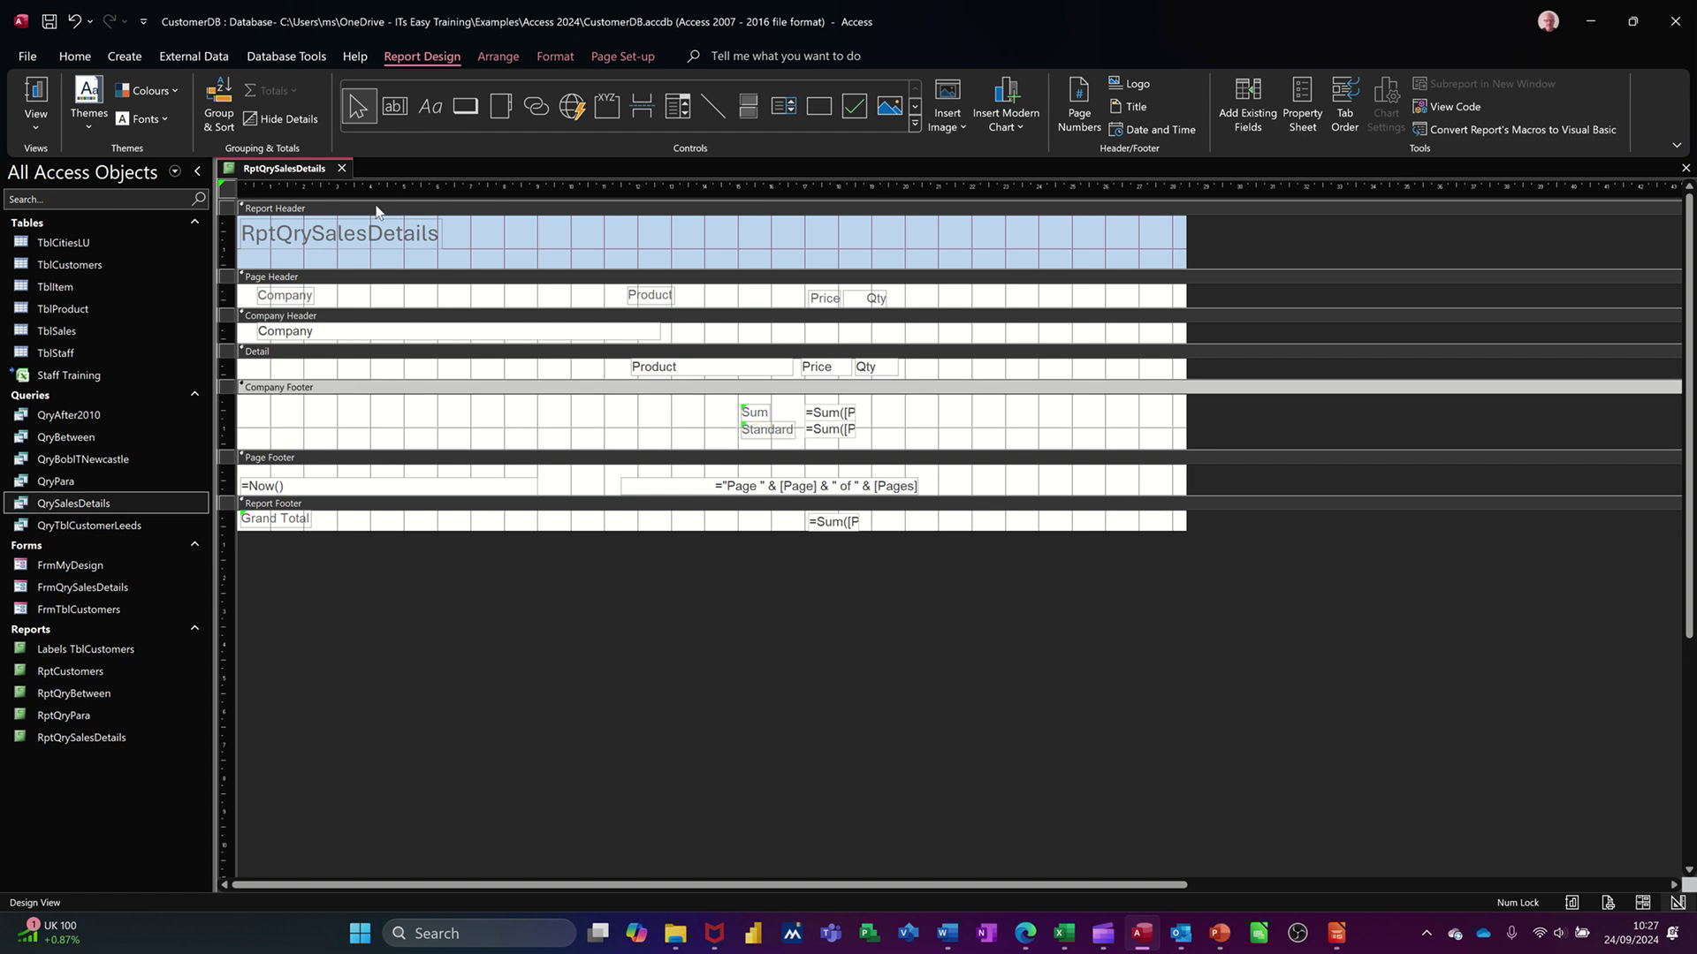
click(36, 97)
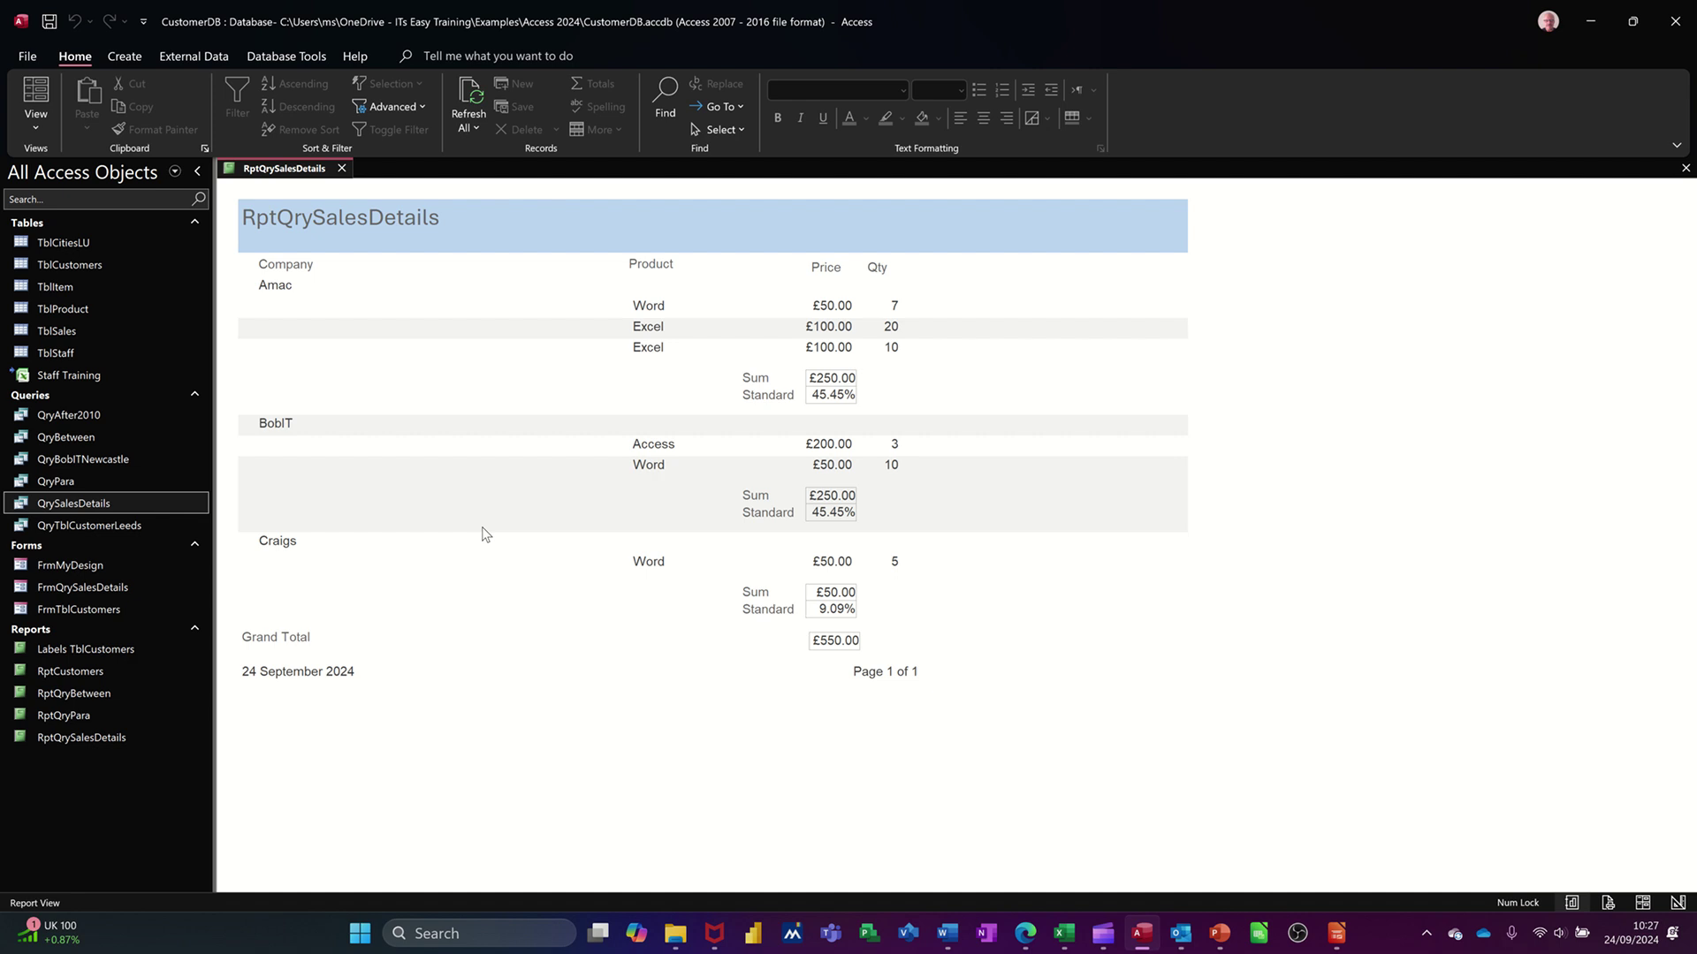
Return to Design View, narrow the report to about 21 cm, just past the page number text box, and show it in Report View
click(35, 129)
click(79, 275)
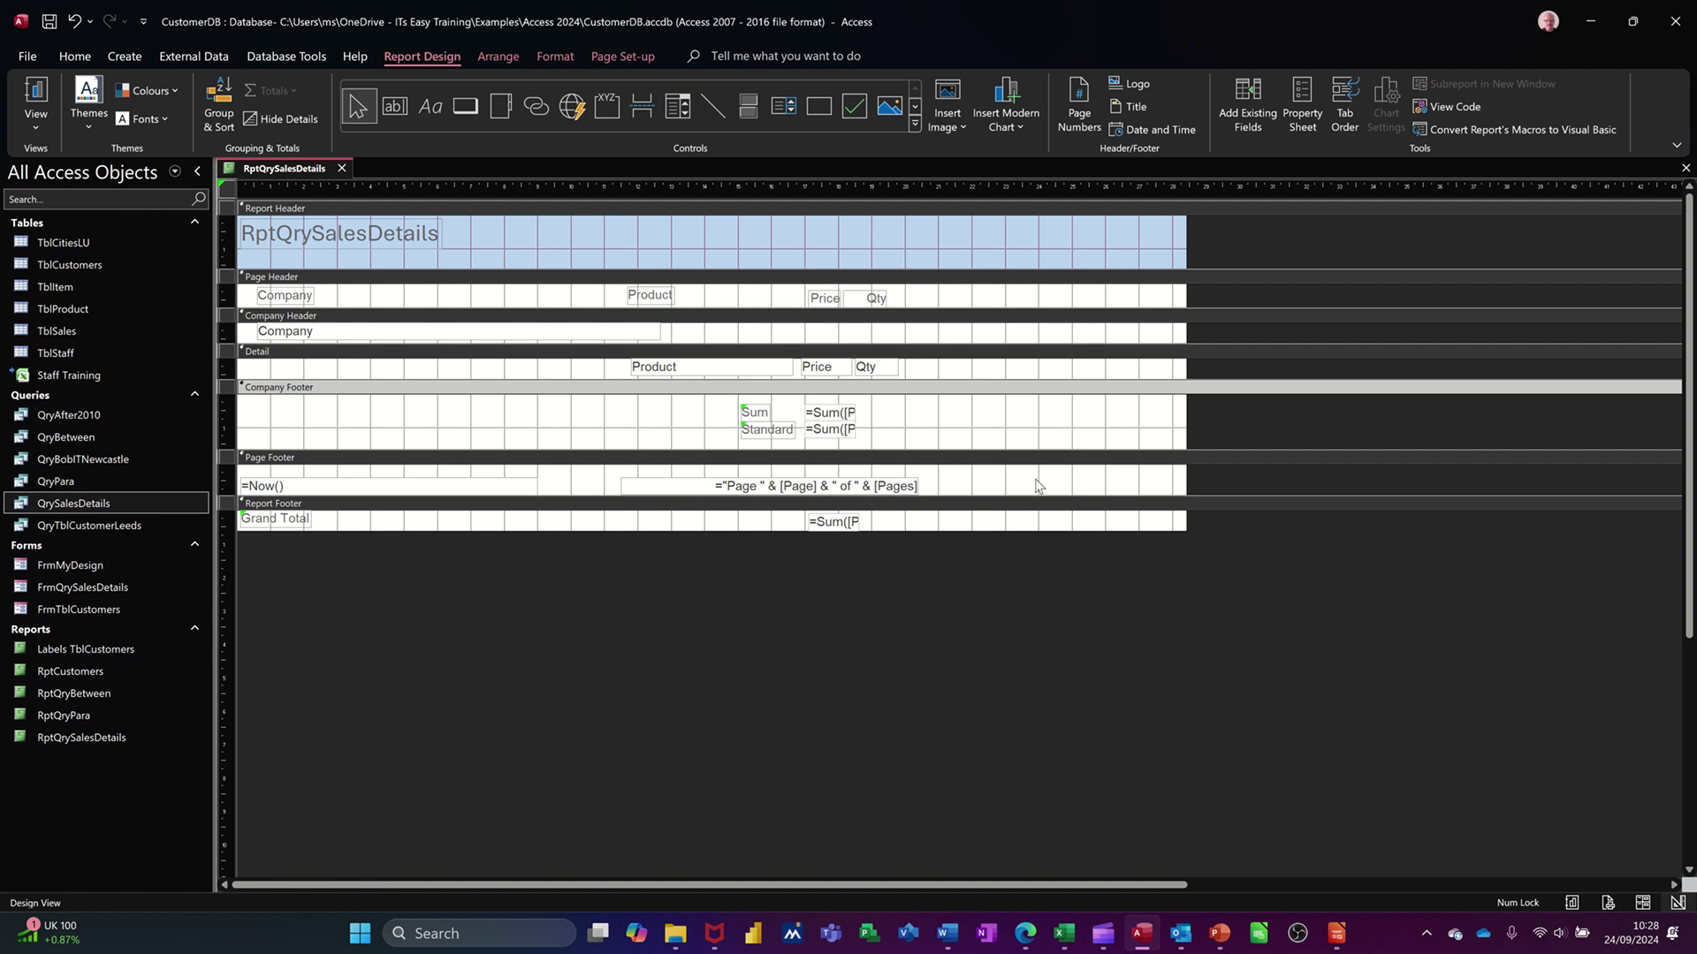
drag(1185, 370, 939, 366)
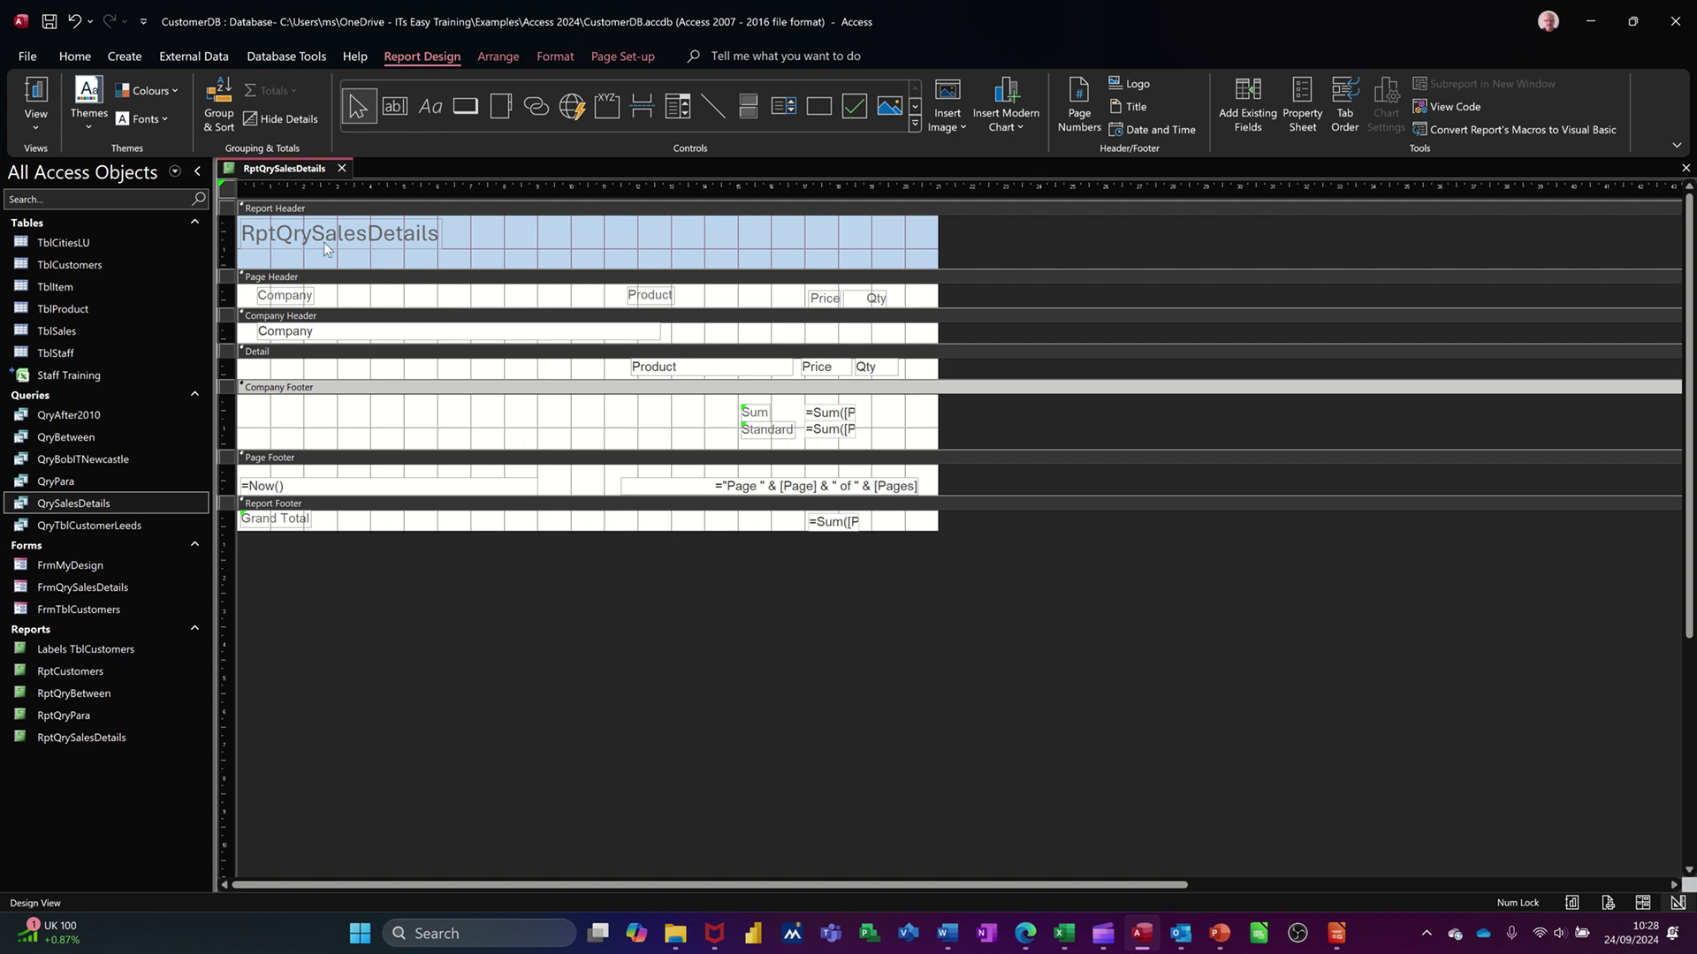
click(37, 99)
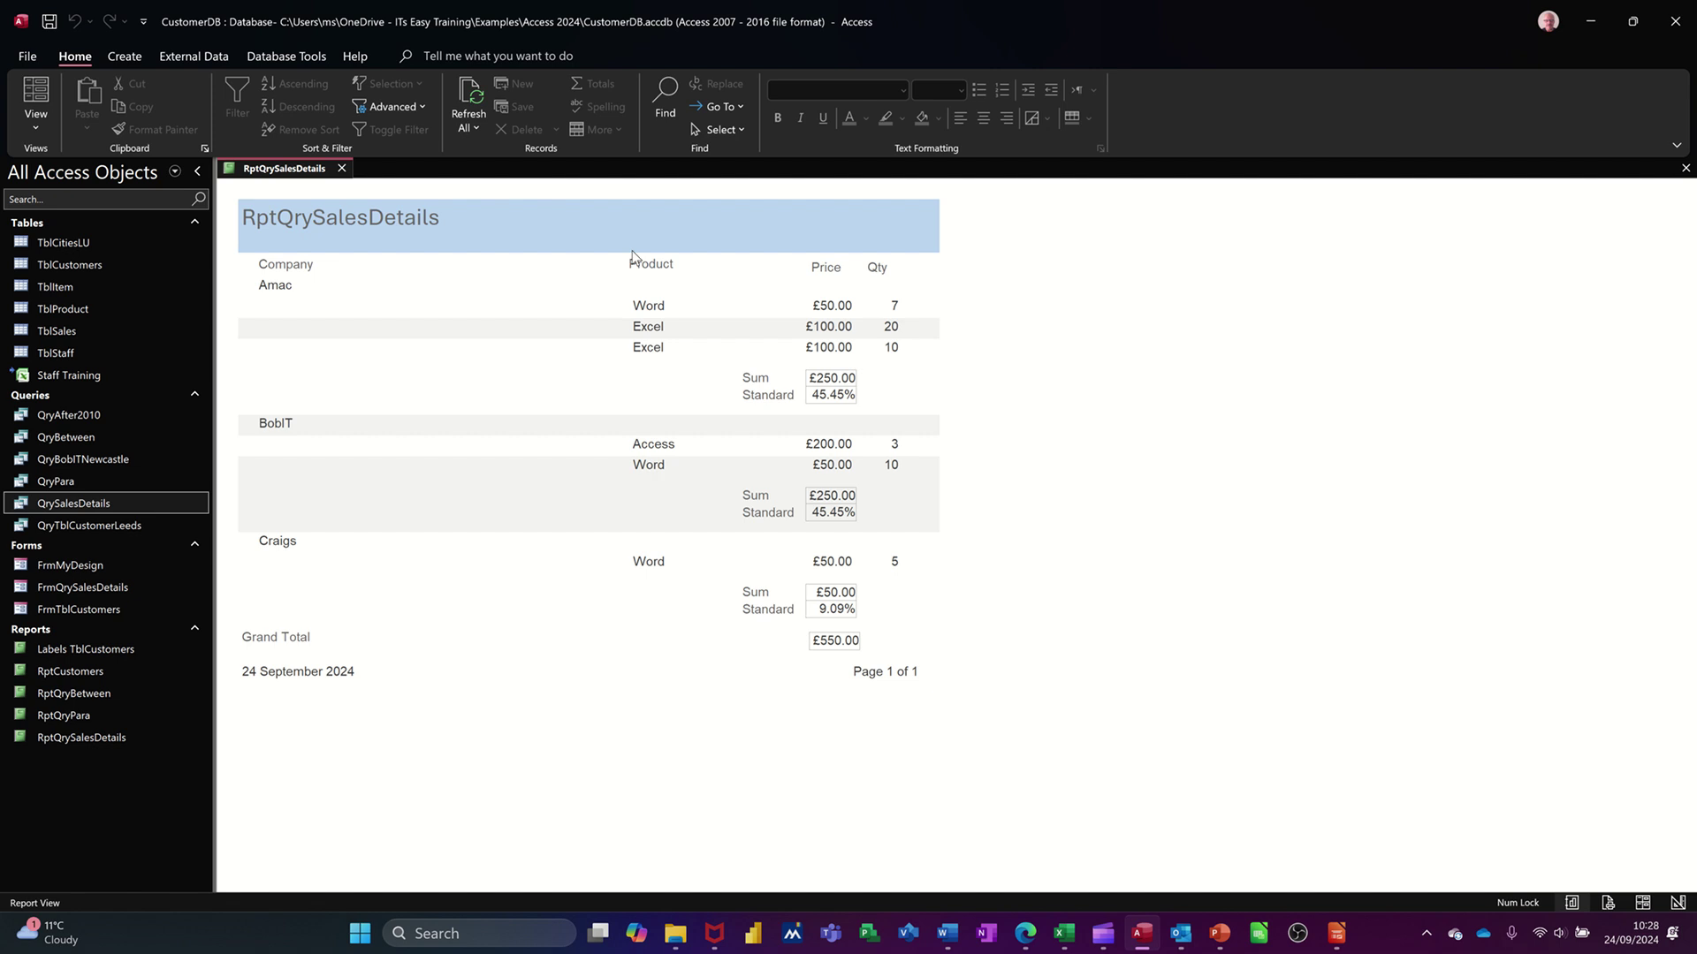
Close the report with its design changes saved, reopen RptQrySalesDetails to check the saved layout, and close it again
click(343, 170)
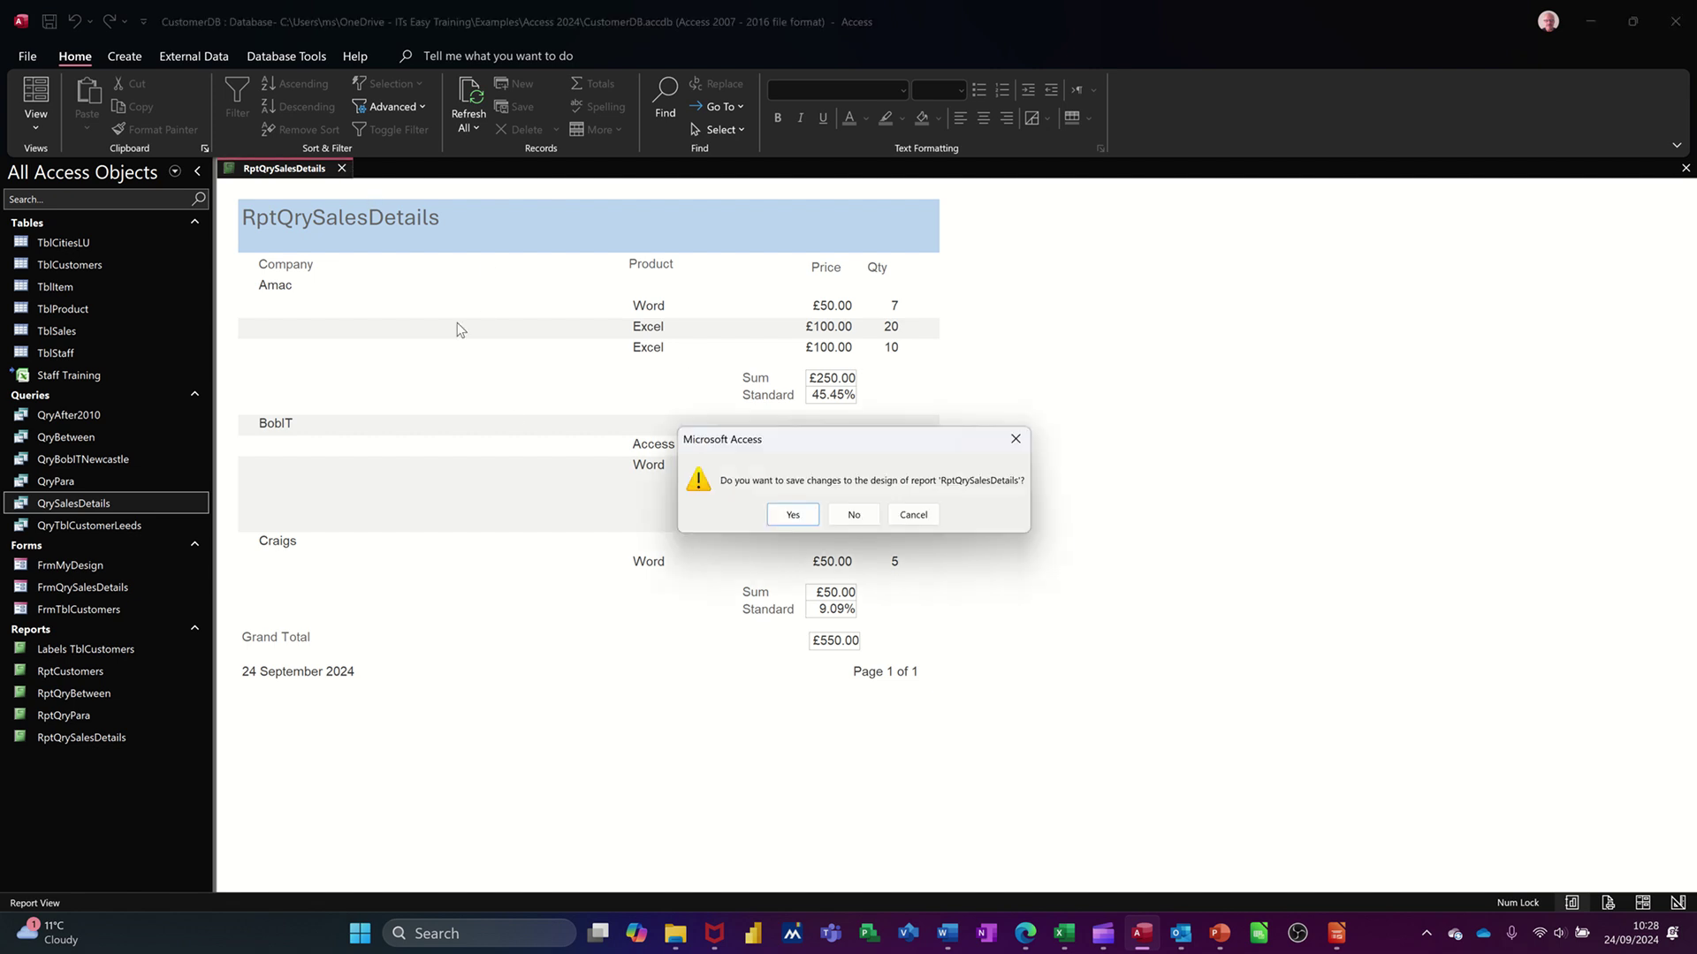
click(773, 521)
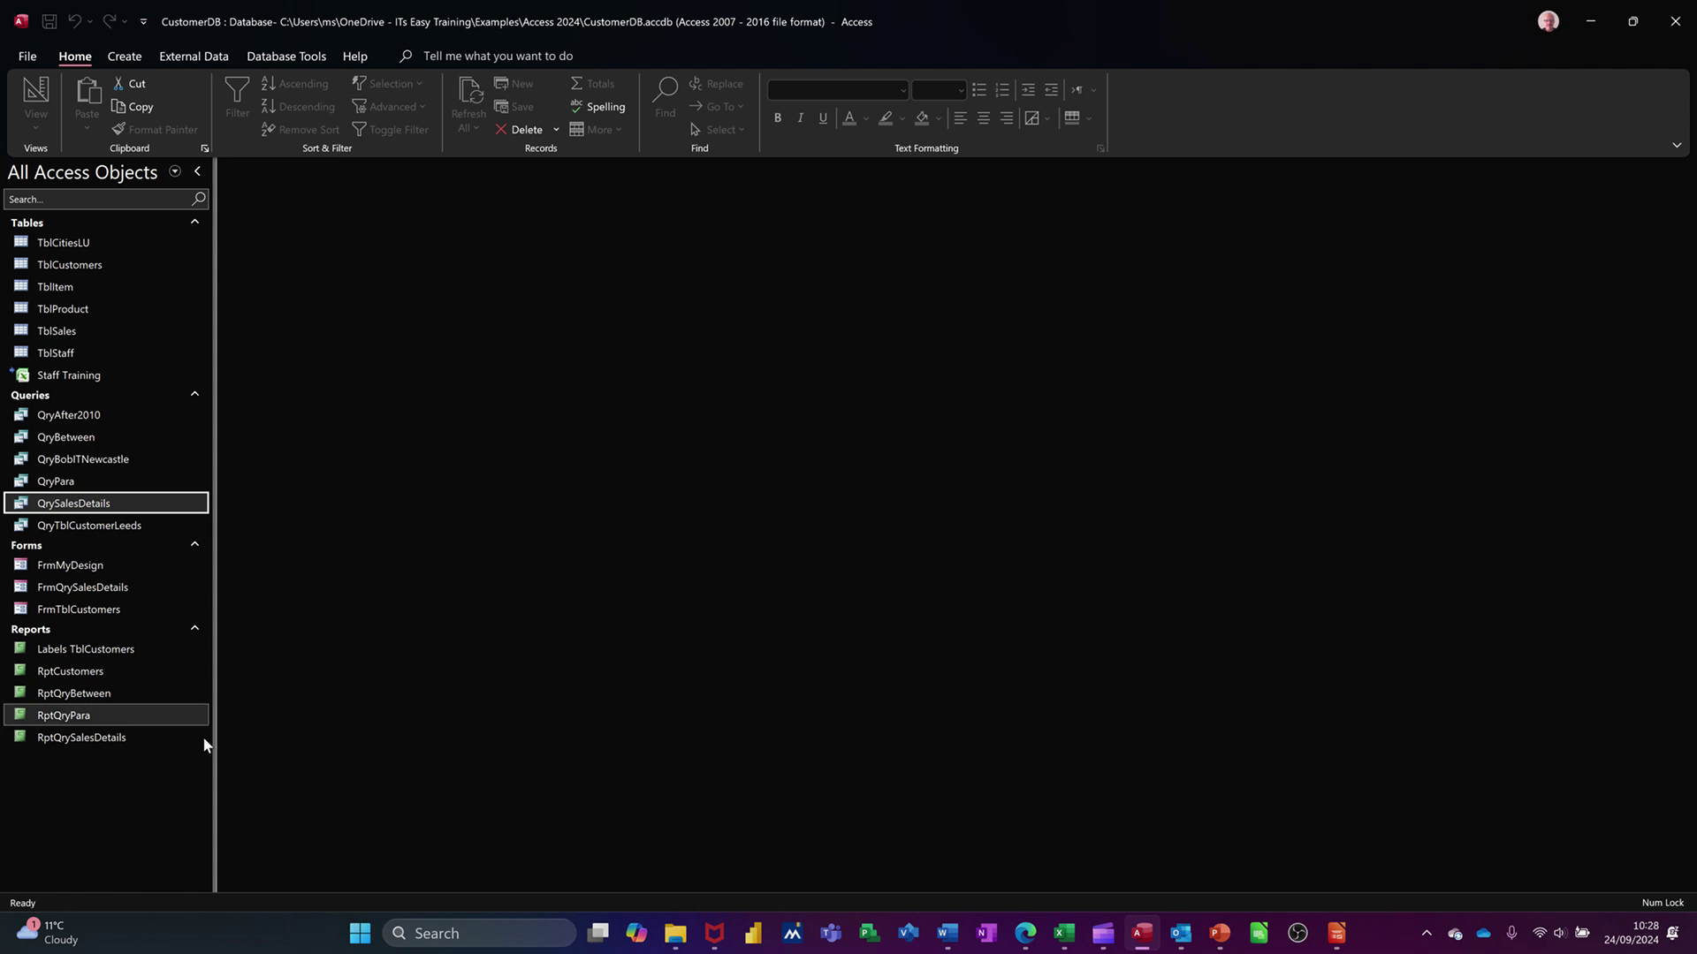
double_click(104, 740)
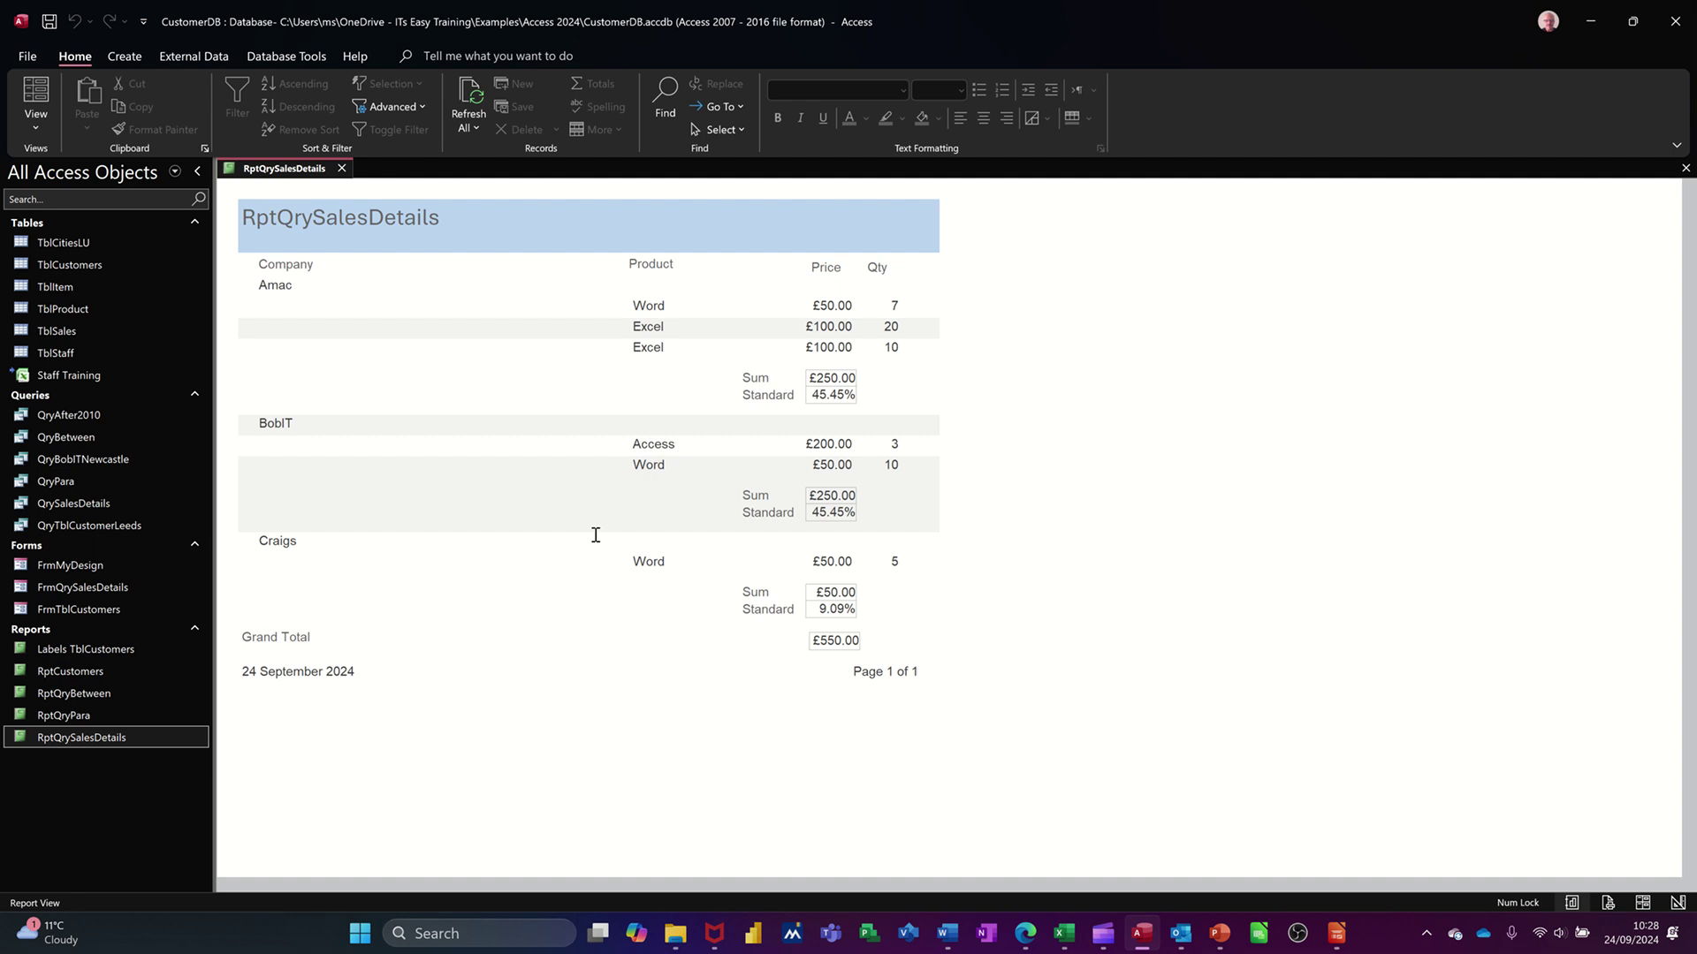
click(341, 168)
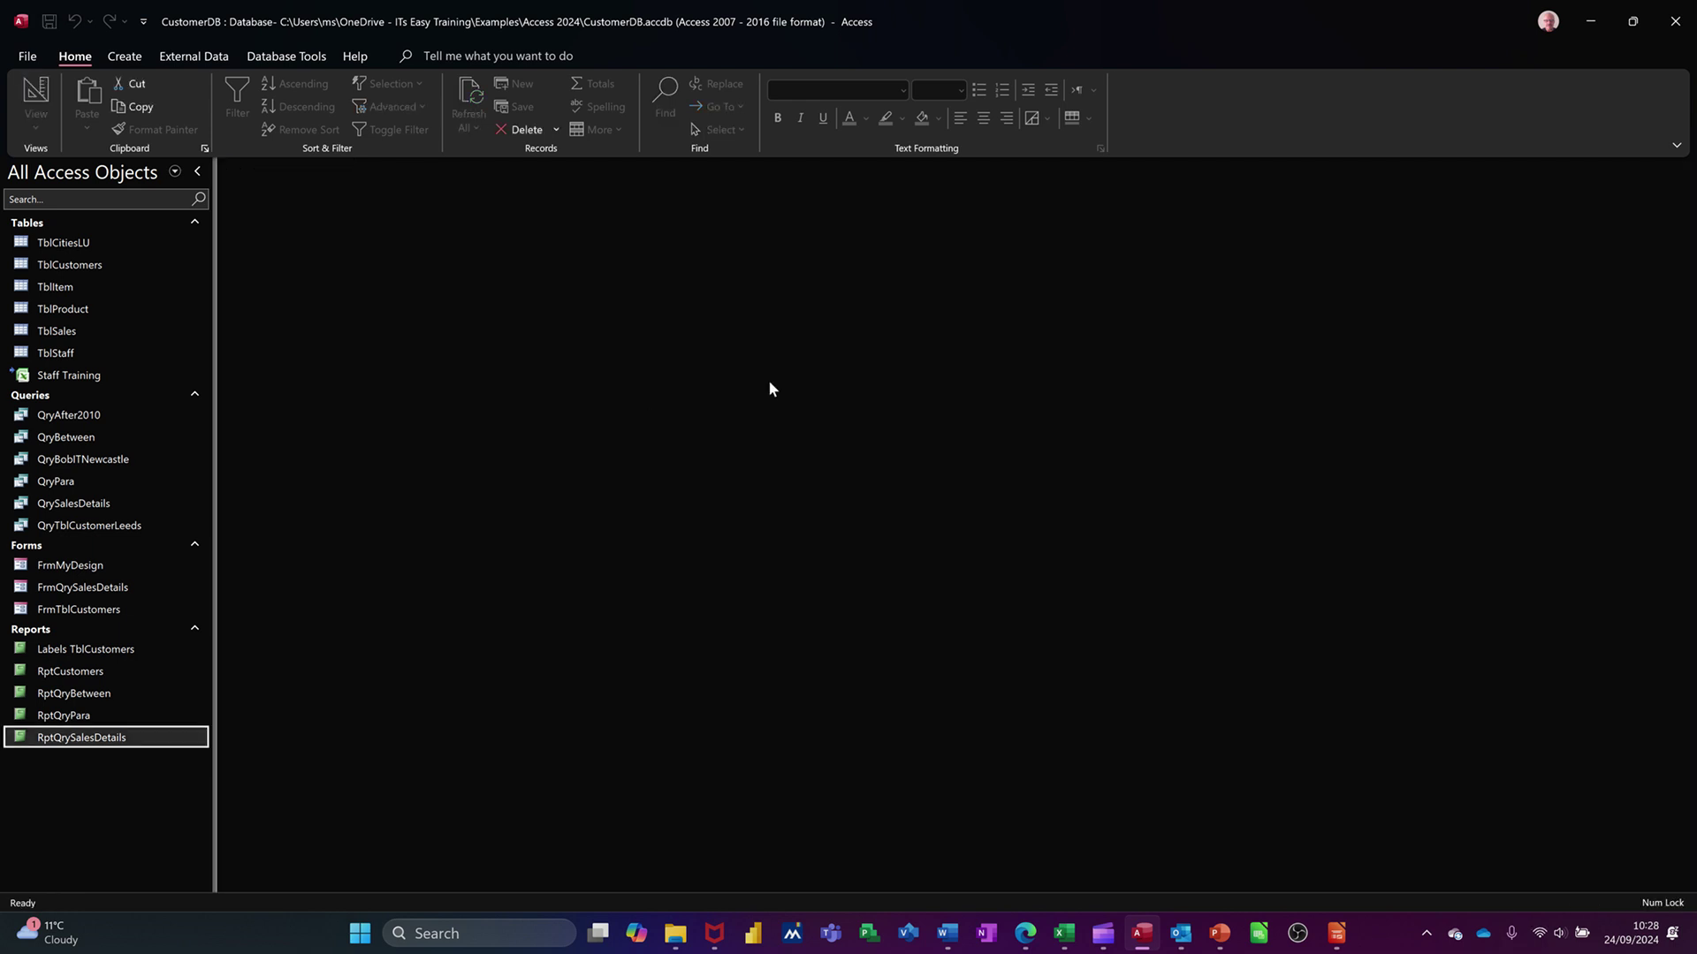